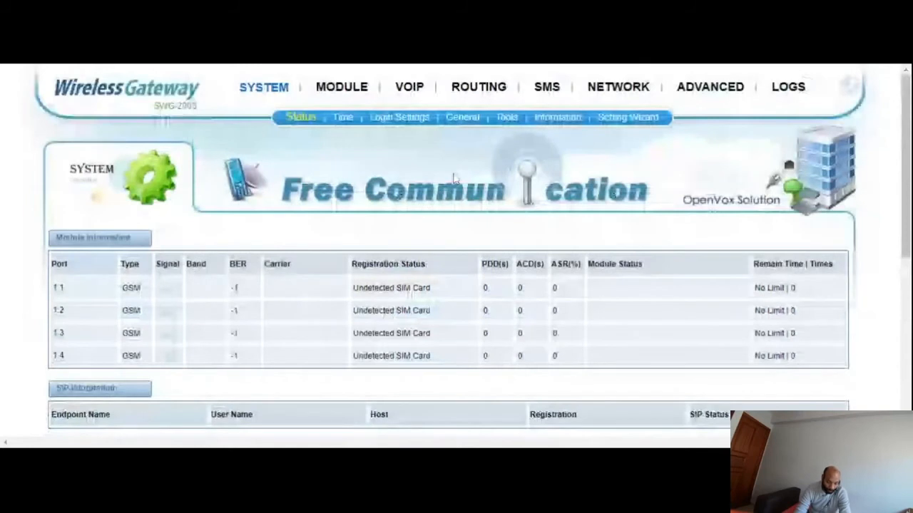
- Review the gateway's status page, from the GSM module ports through SIP, IAX2, routing, network and VPN information
scroll(187, 300, down, 1)
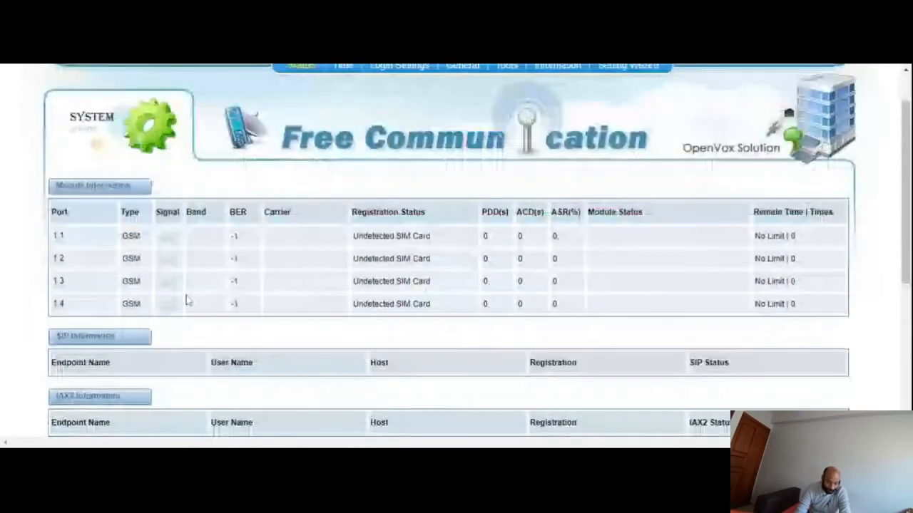
drag(904, 275, 899, 281)
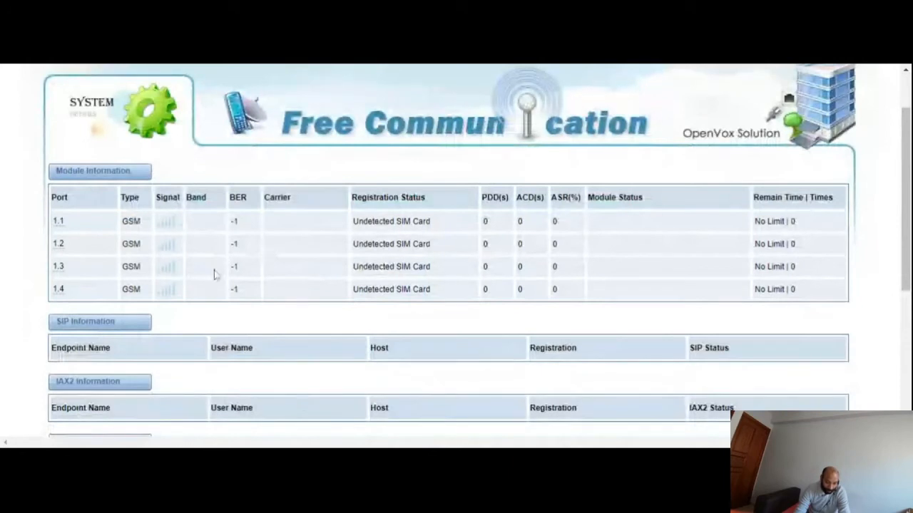
scroll(321, 308, down, 1)
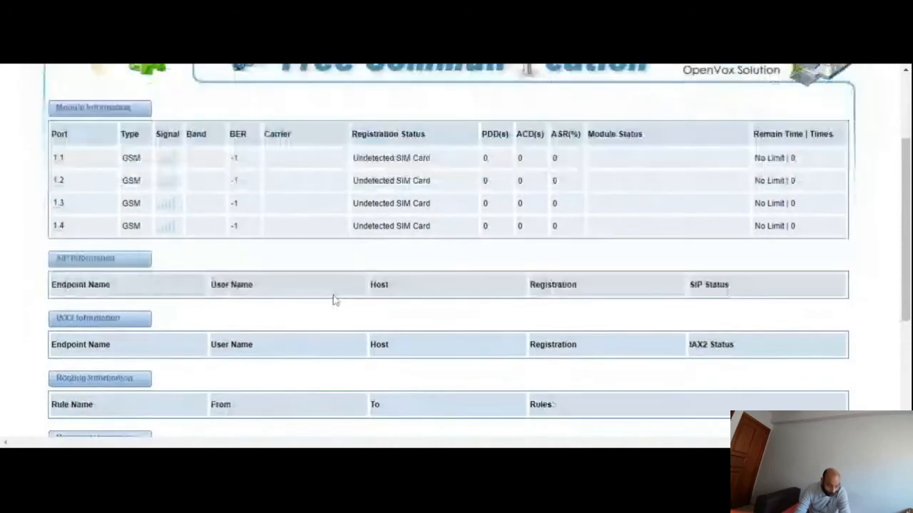
scroll(333, 299, down, 1)
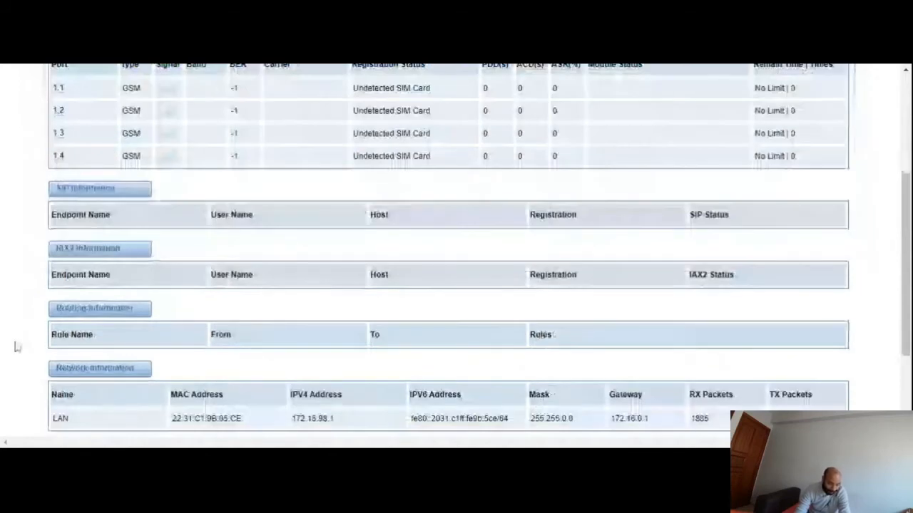
scroll(429, 278, down, 2)
scroll(435, 293, down, 1)
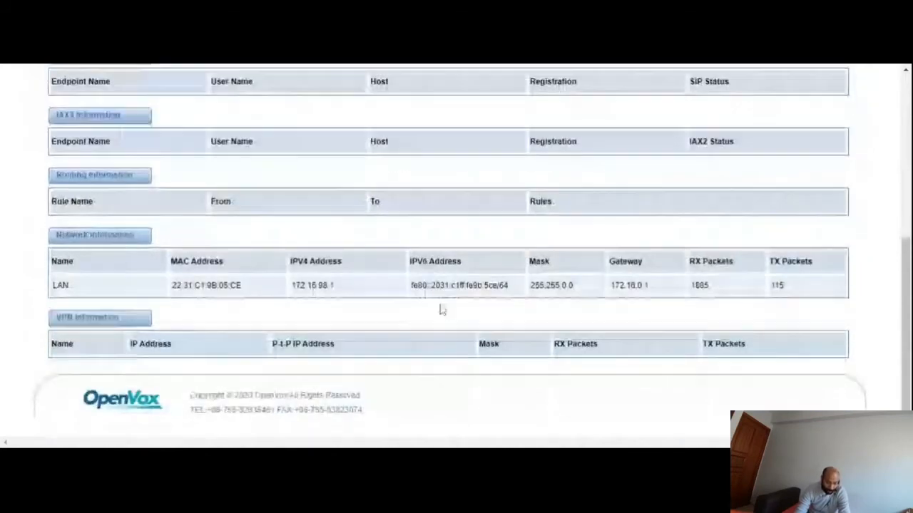
scroll(239, 282, up, 4)
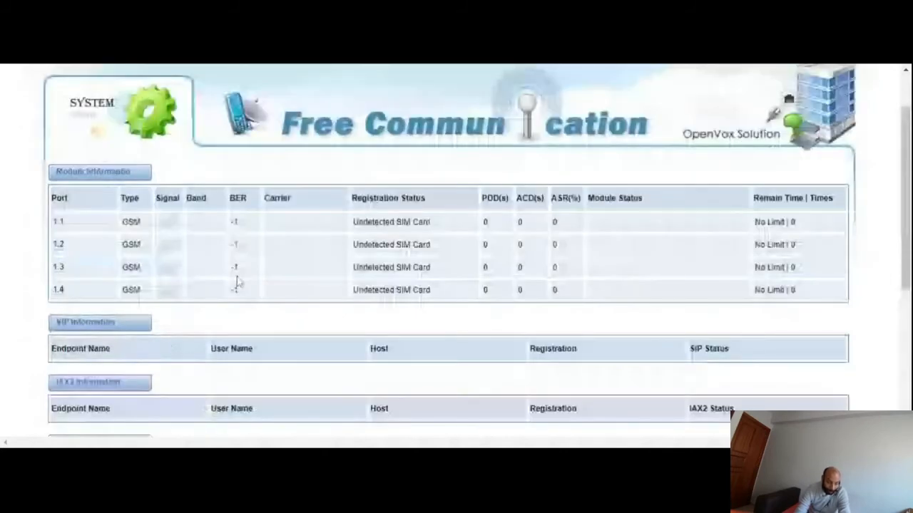
scroll(250, 292, up, 1)
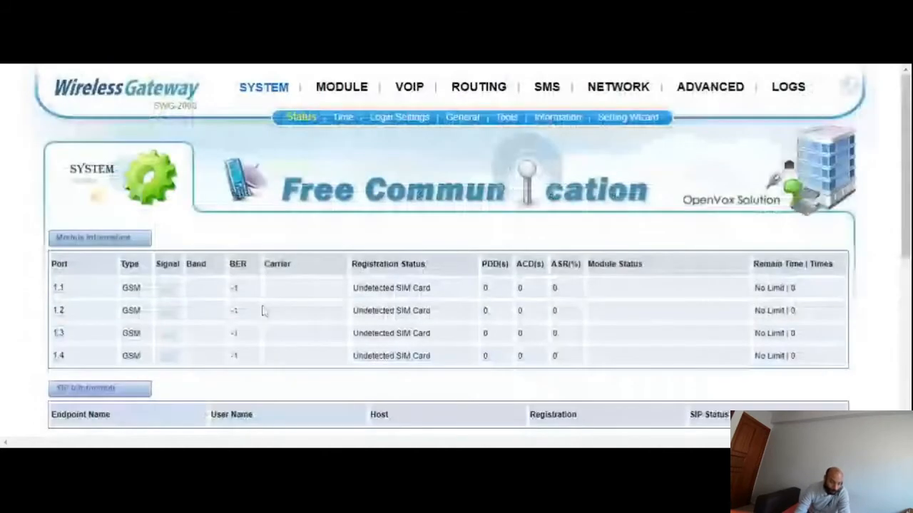
- Look over the system time settings, and examine the web and SSH login settings
click(340, 117)
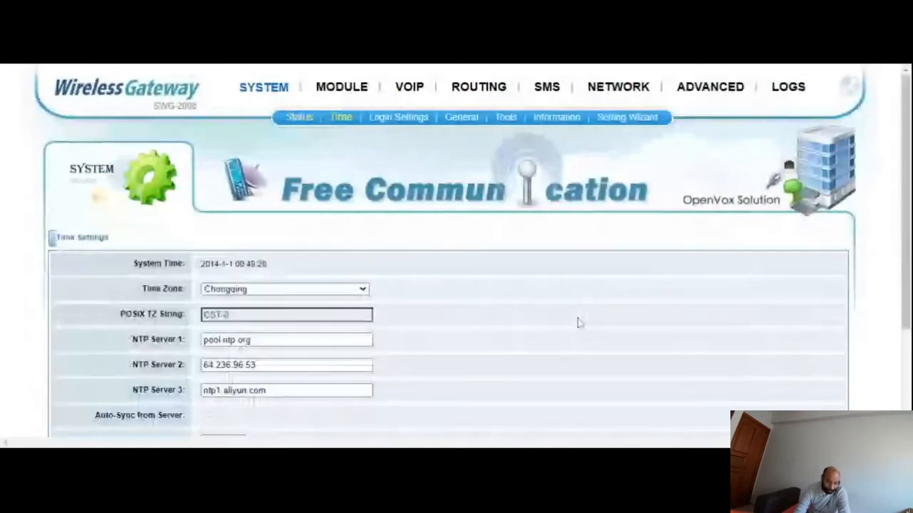
click(404, 120)
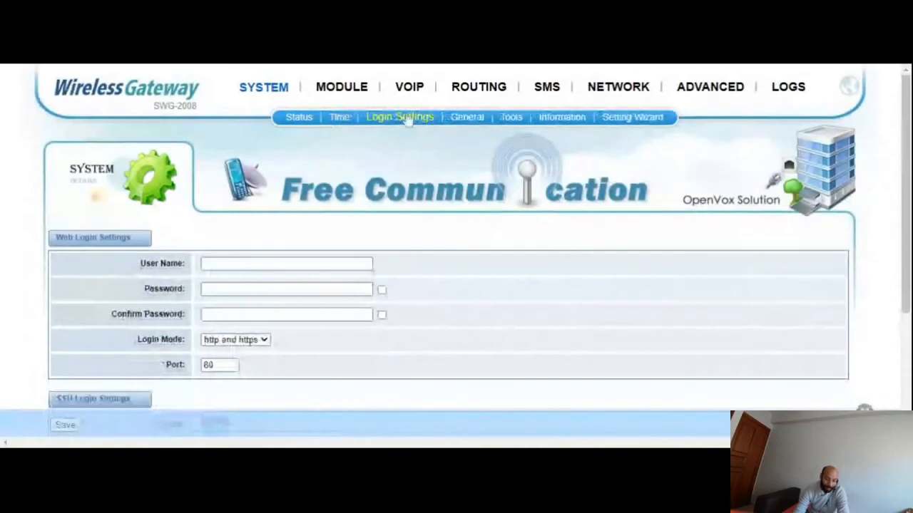
scroll(377, 261, down, 3)
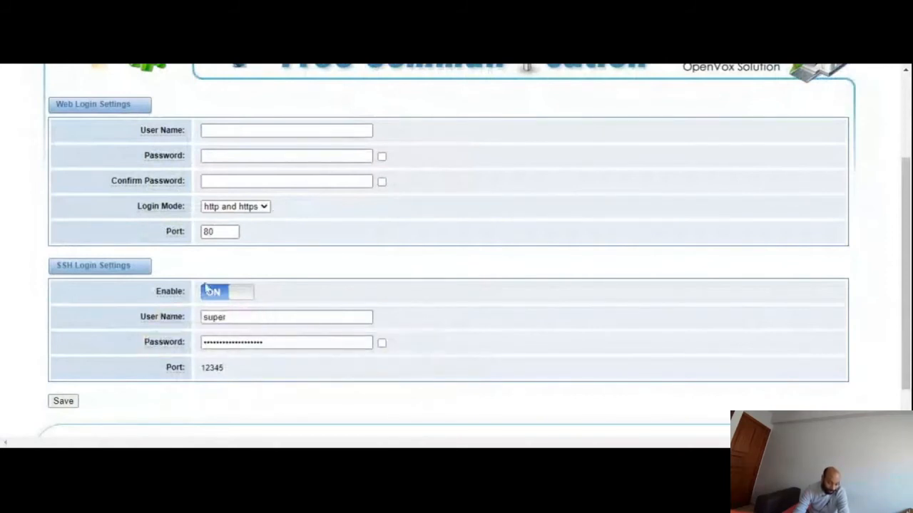
scroll(206, 288, down, 2)
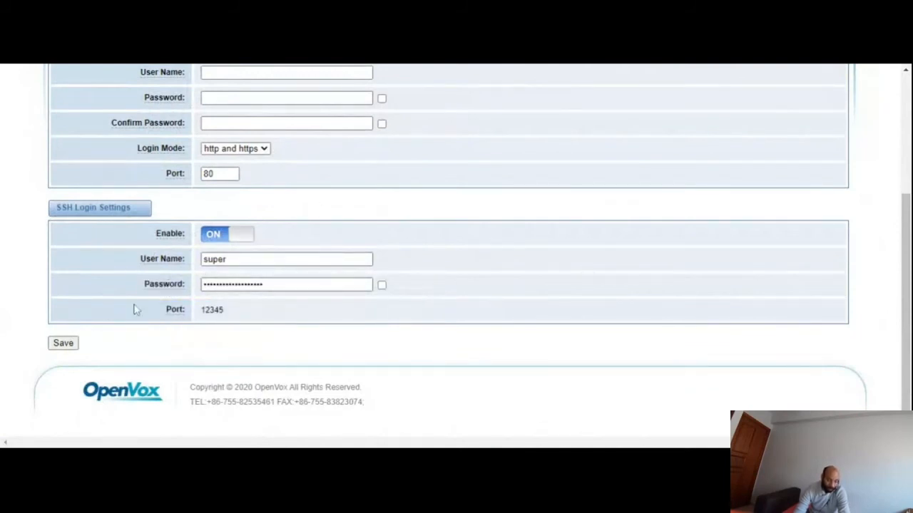
scroll(326, 301, up, 5)
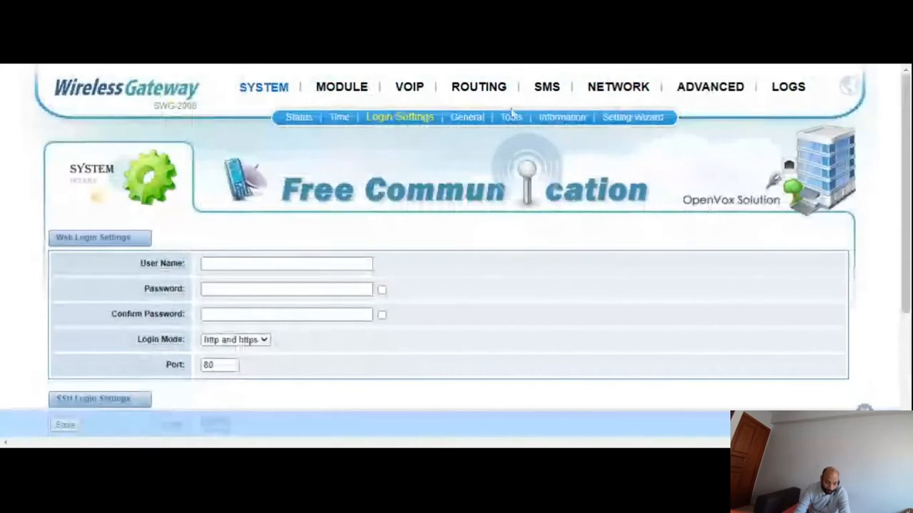
- Examine the module settings of port gsm-1.1, including its Pin Code field, and return to the module port list
click(326, 87)
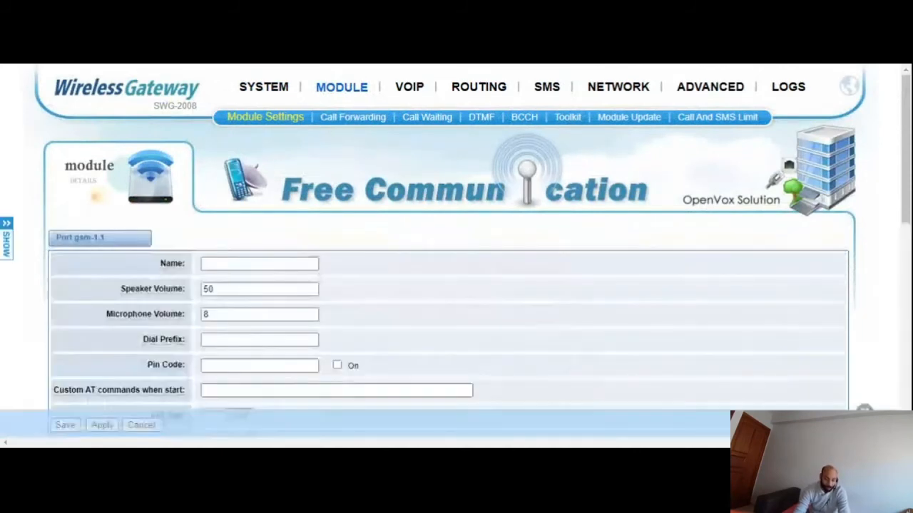
scroll(286, 203, down, 1)
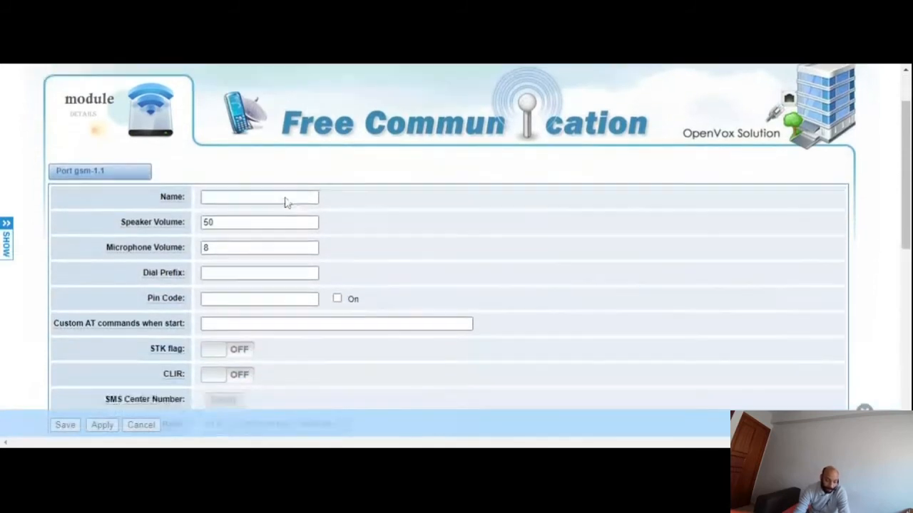
scroll(420, 243, down, 2)
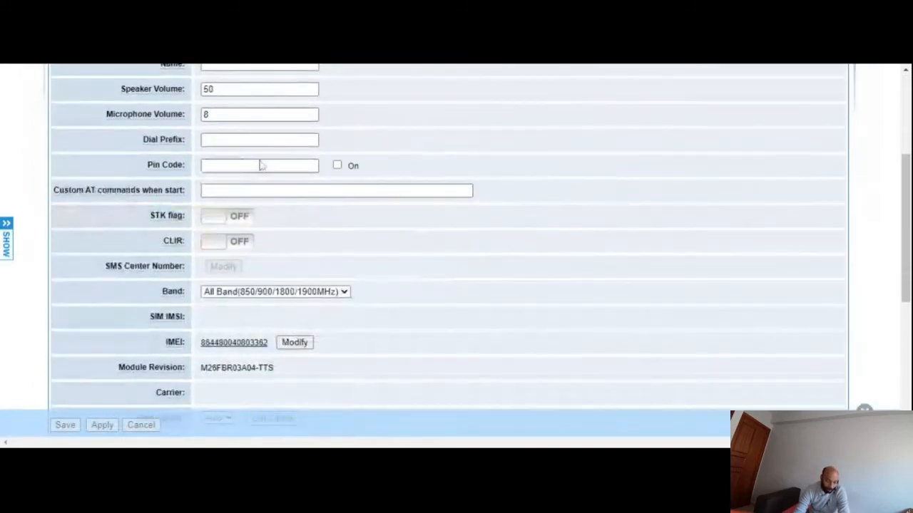
click(261, 165)
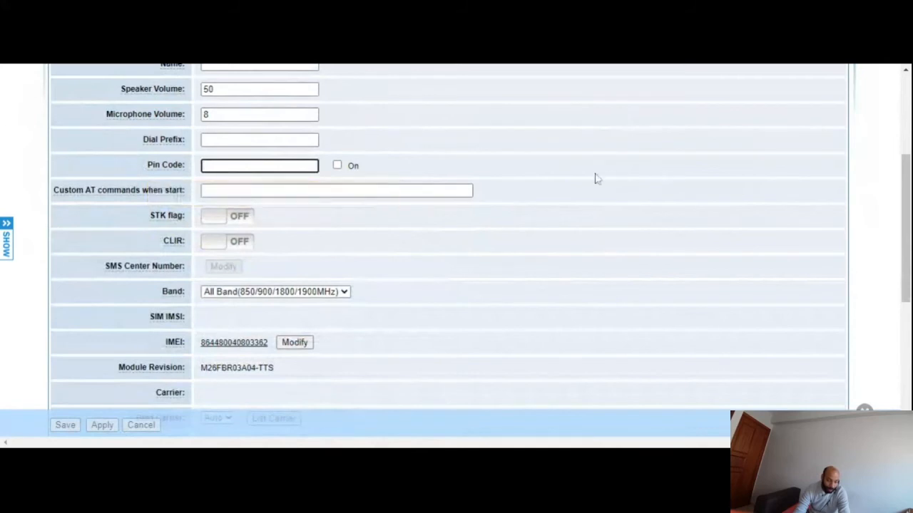
scroll(463, 165, up, 1)
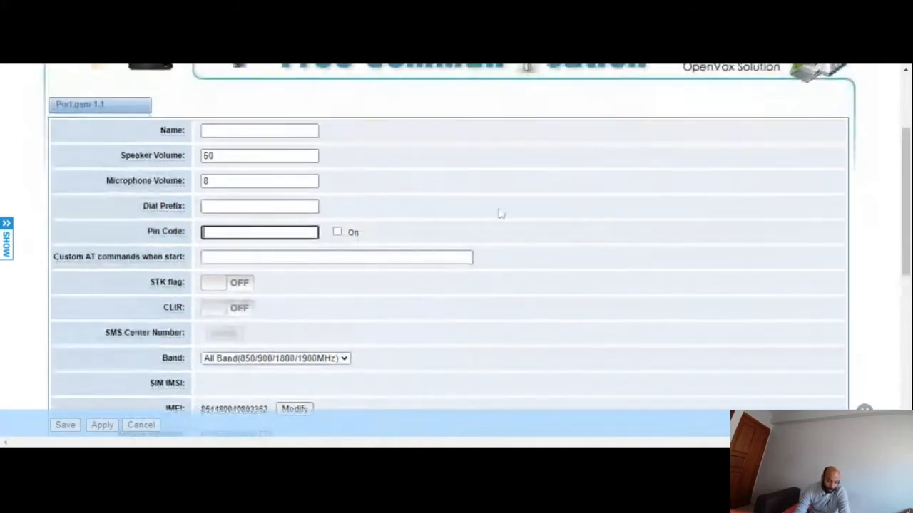
scroll(420, 250, up, 1)
scroll(419, 250, up, 2)
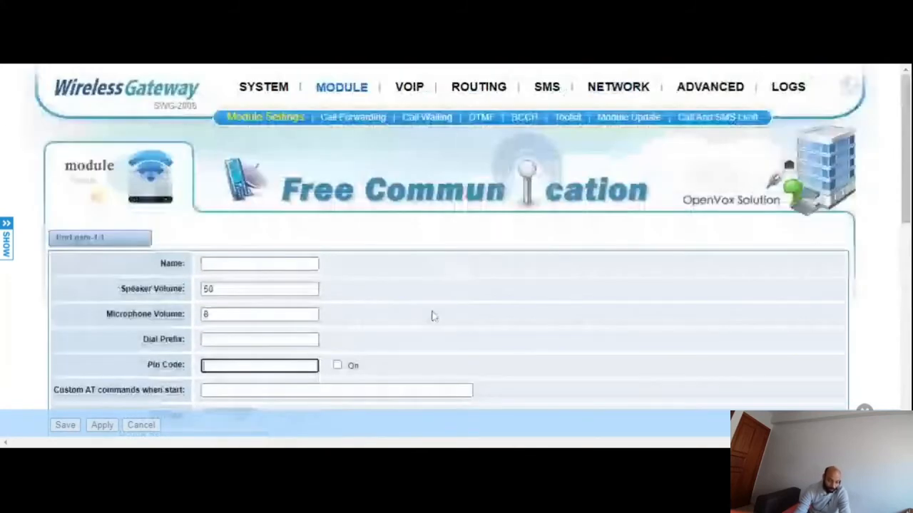
scroll(505, 273, down, 1)
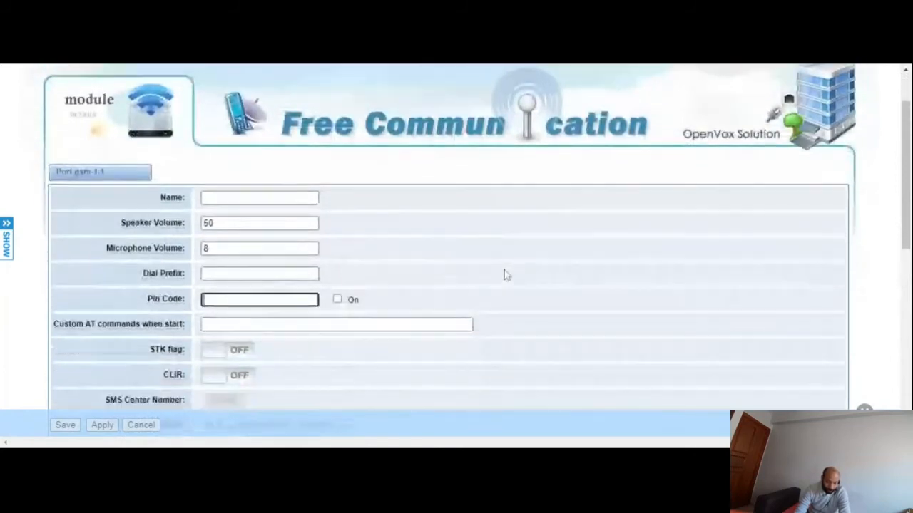
scroll(501, 265, up, 1)
click(265, 117)
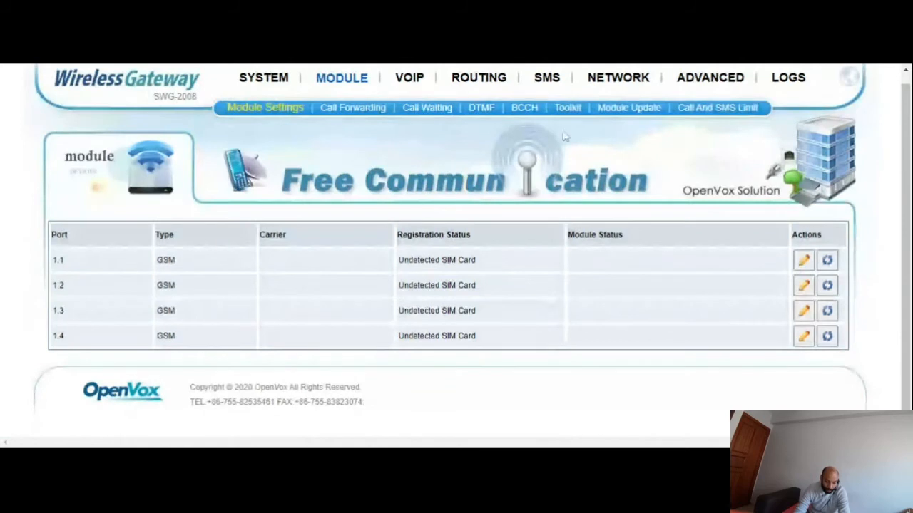
- Review the modules' call forwarding options, and view the call waiting and DTMF detection settings
click(363, 108)
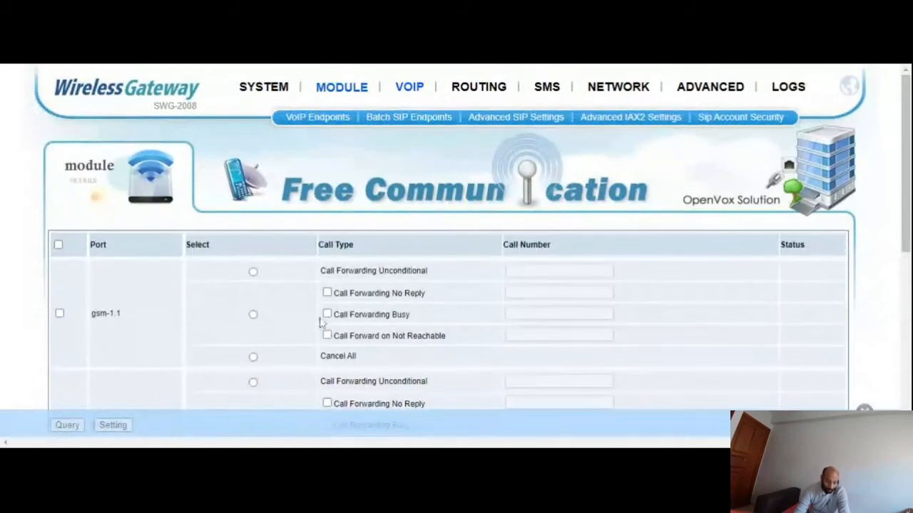
scroll(322, 307, down, 5)
scroll(330, 307, up, 5)
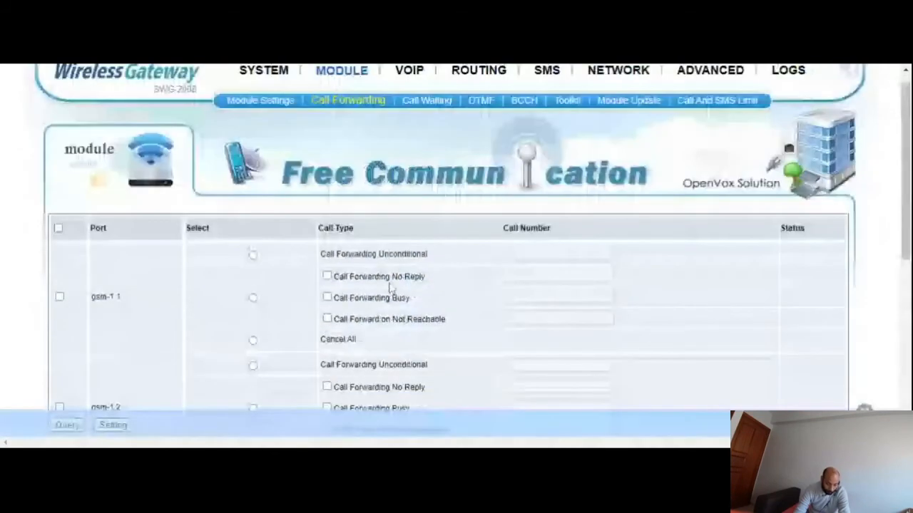
scroll(390, 286, up, 2)
click(421, 116)
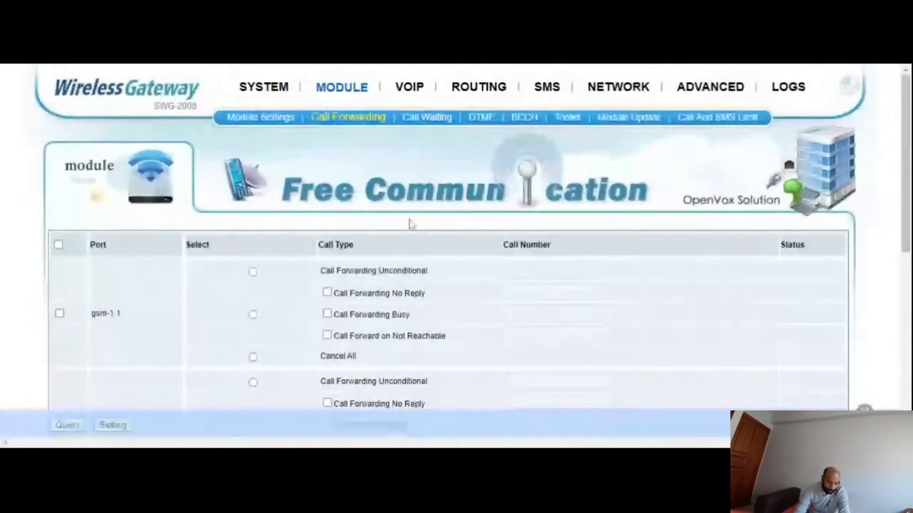
click(482, 118)
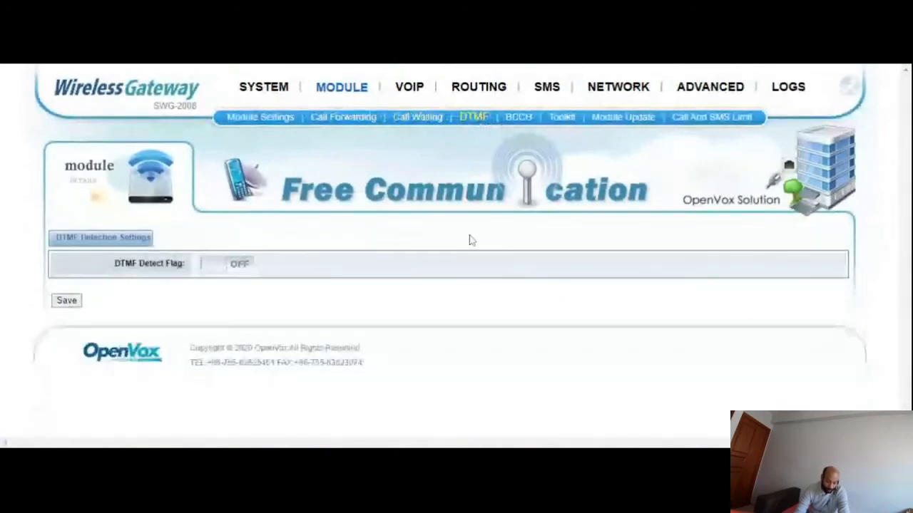
- View the VoIP endpoints page for SIP and IAX2, and view the call routing rules
mouse_move(404, 86)
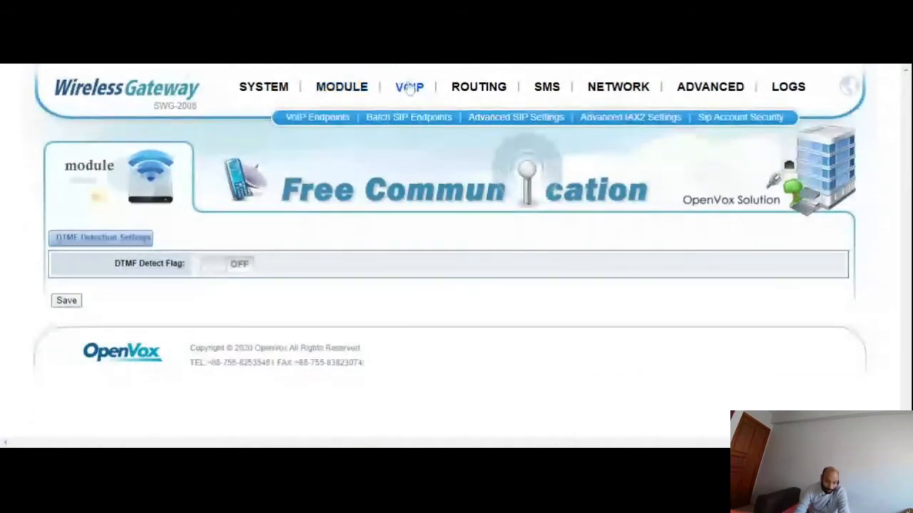
click(409, 86)
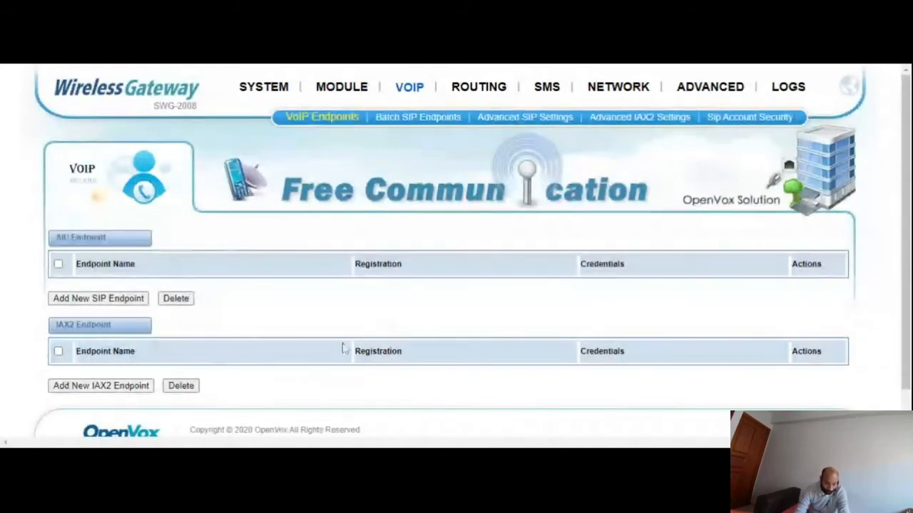
mouse_move(461, 96)
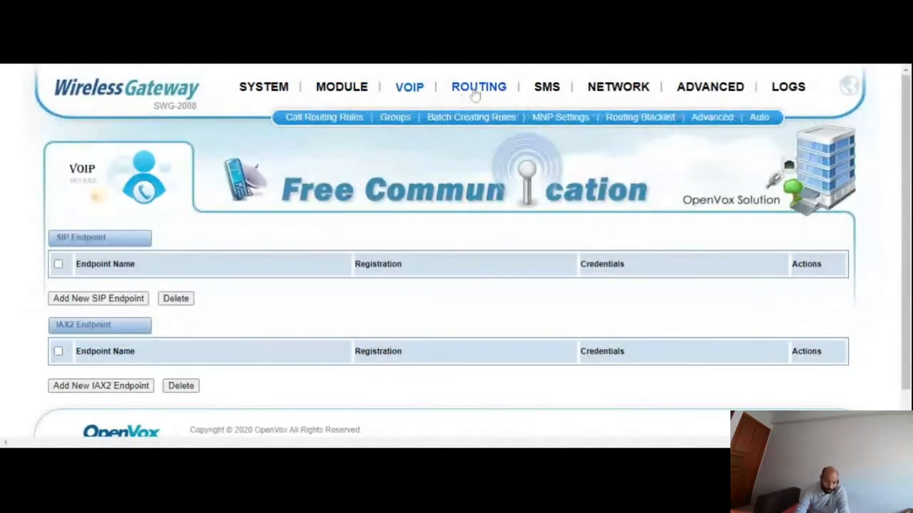
click(475, 91)
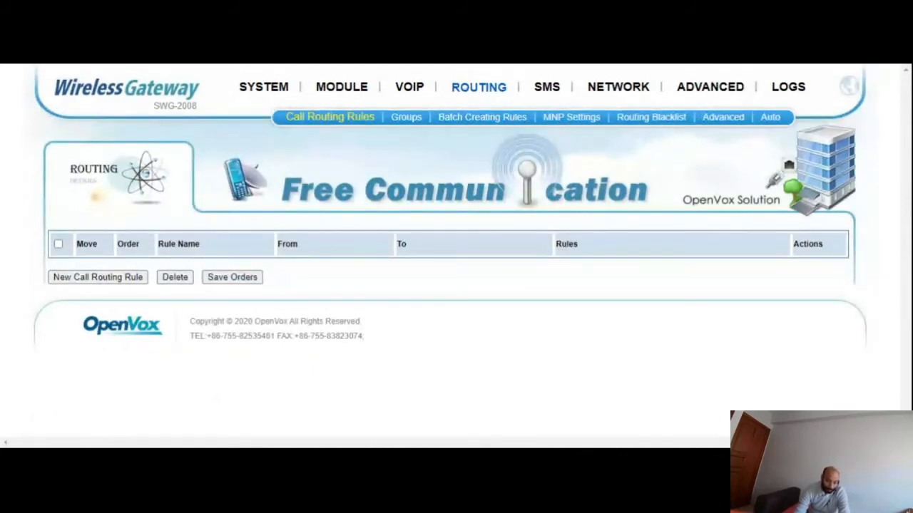
- View the general SMS settings, and examine the SMS Sender form's port, Flash SMS, destination number and message fields
mouse_move(542, 95)
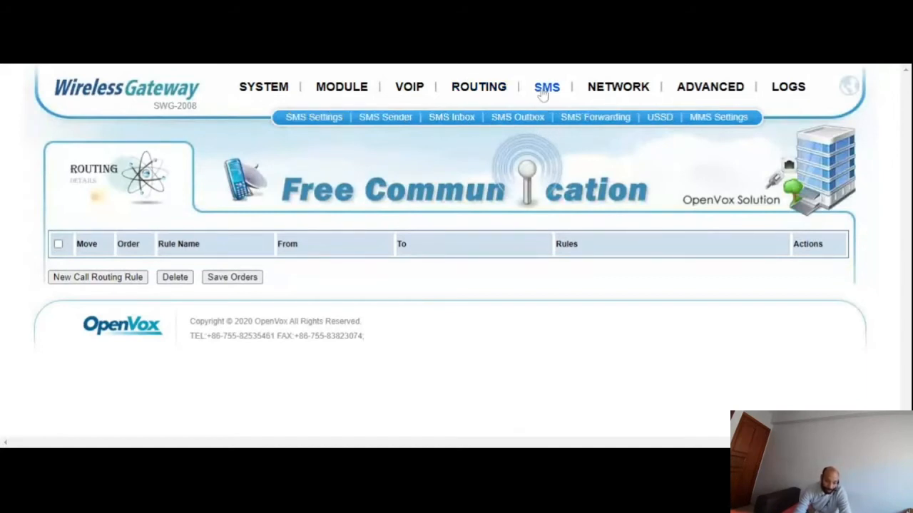
click(542, 95)
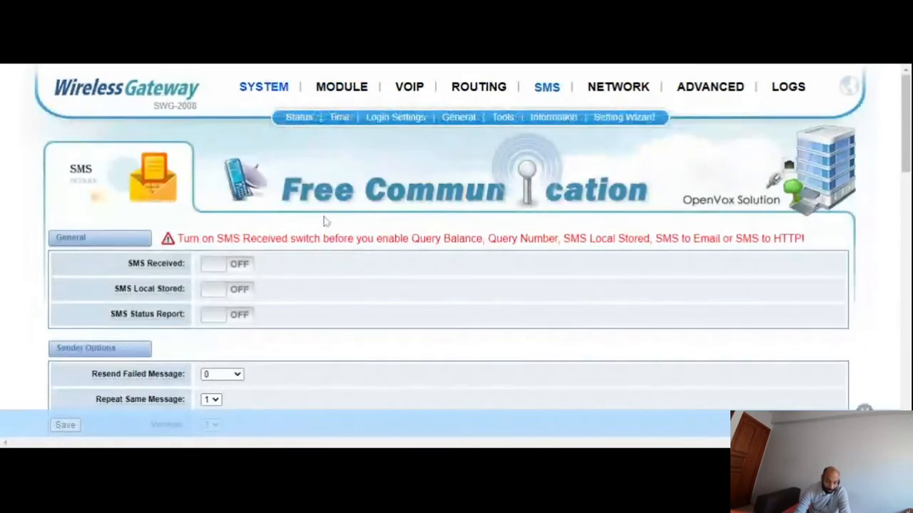
mouse_move(546, 91)
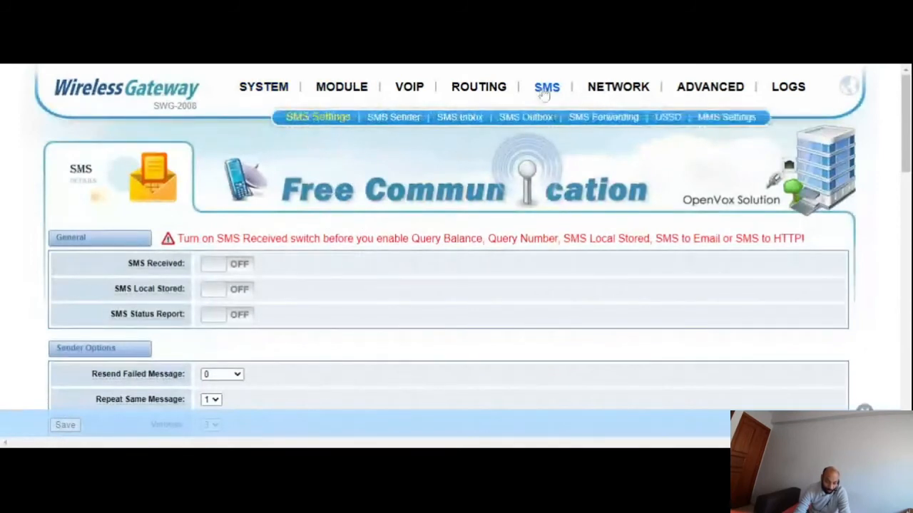
click(400, 118)
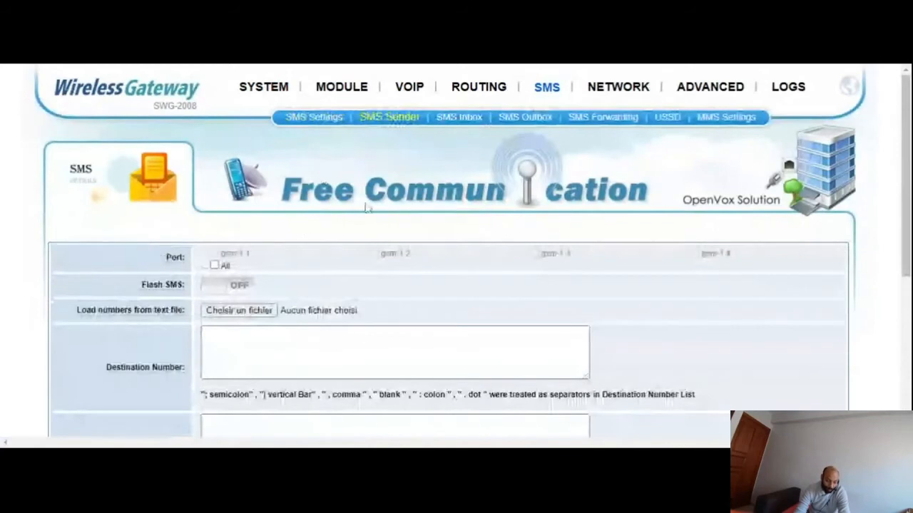
scroll(366, 207, down, 1)
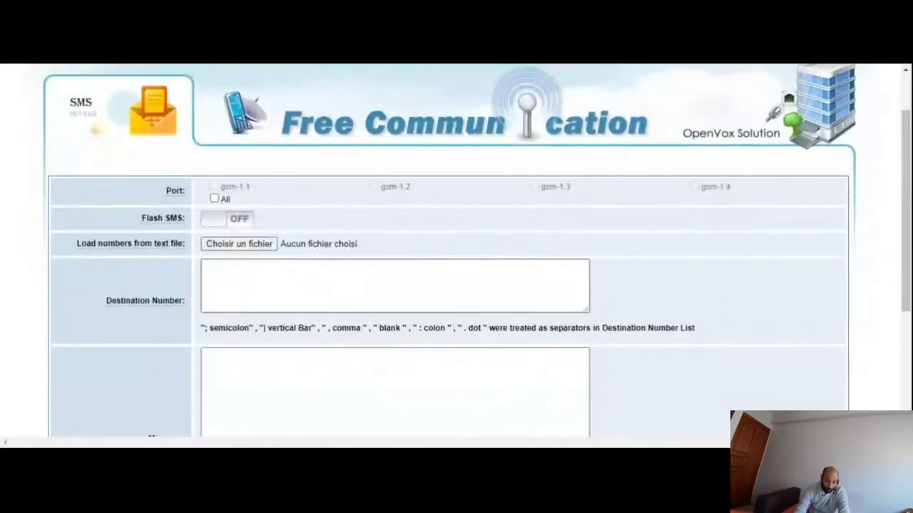
click(457, 286)
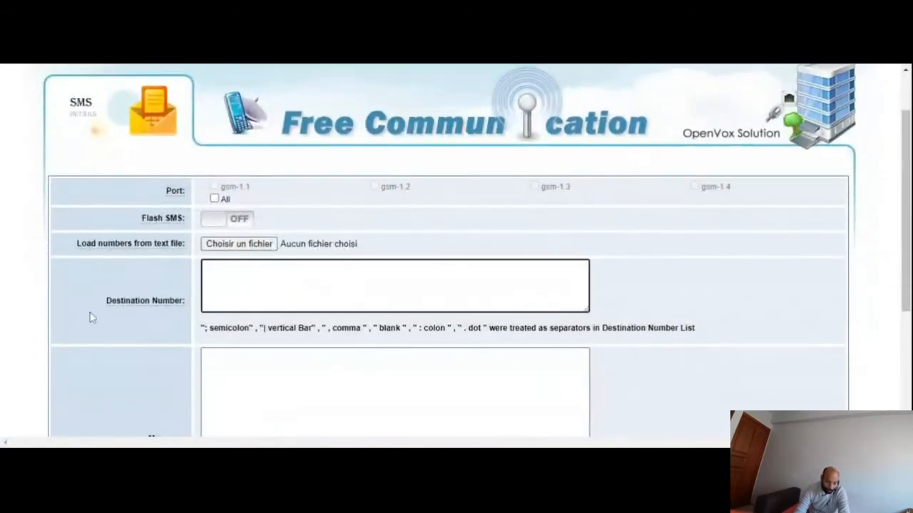
scroll(240, 181, down, 1)
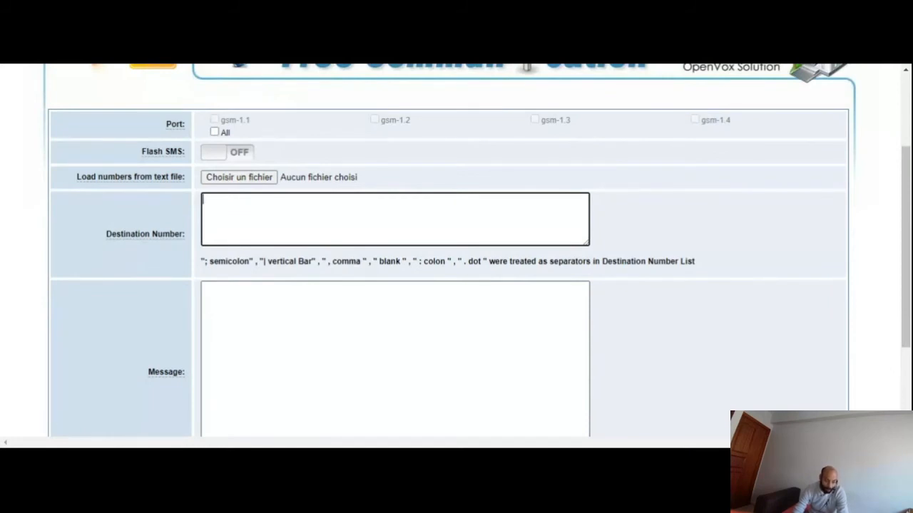
- View the gateway's SMS inbox and SMS outbox pages
scroll(378, 287, up, 2)
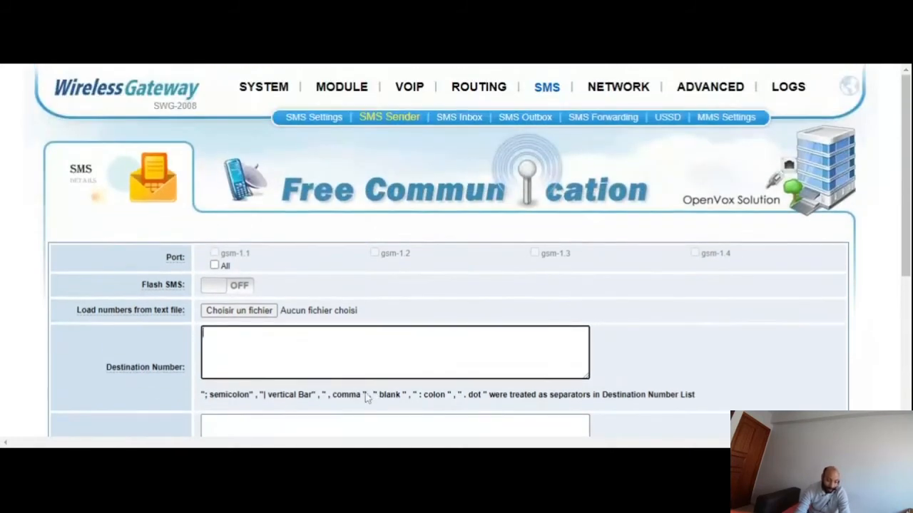
scroll(367, 398, down, 1)
scroll(616, 298, up, 1)
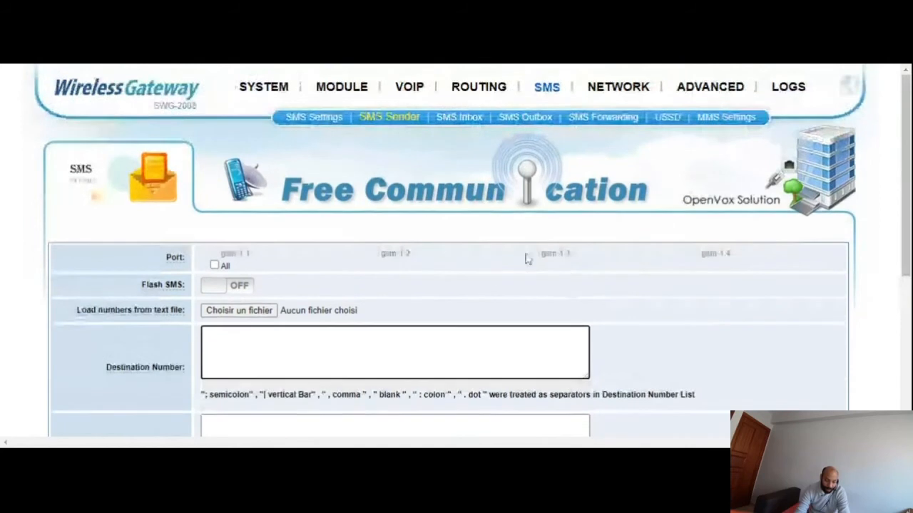
click(453, 119)
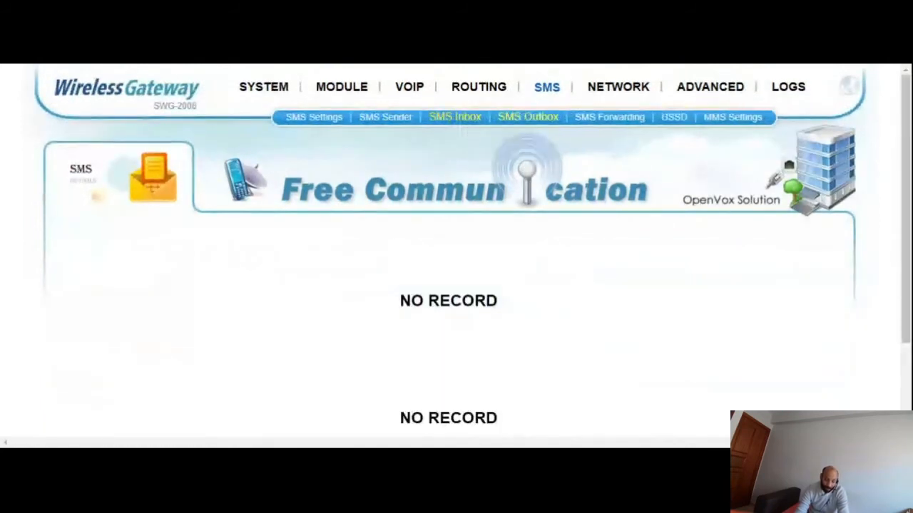
mouse_move(548, 91)
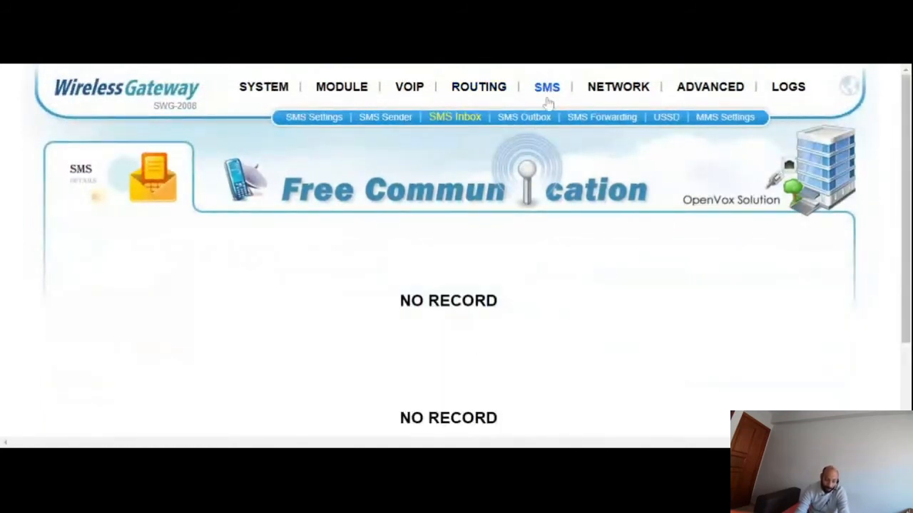
click(530, 124)
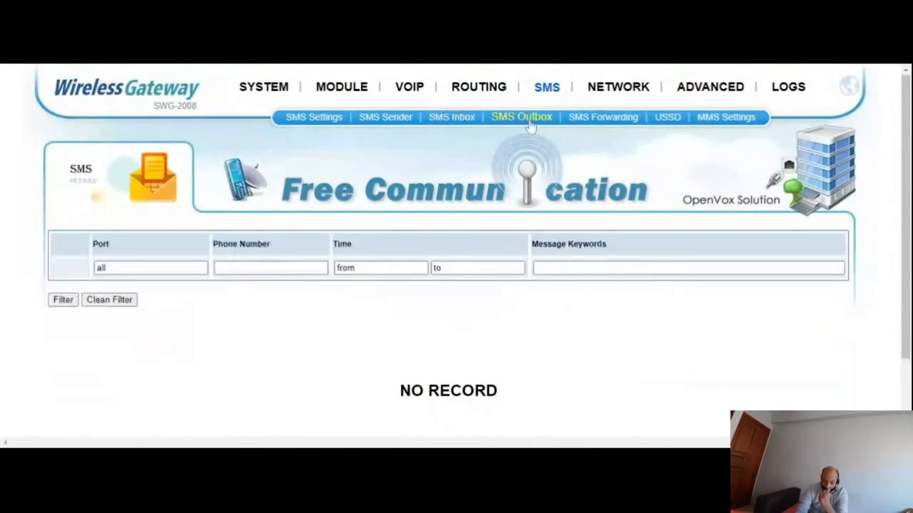
- Review the LAN settings, selecting Static as the eth0 type and examining the IPv4, DNS server and Reserved Access IP fields
click(618, 87)
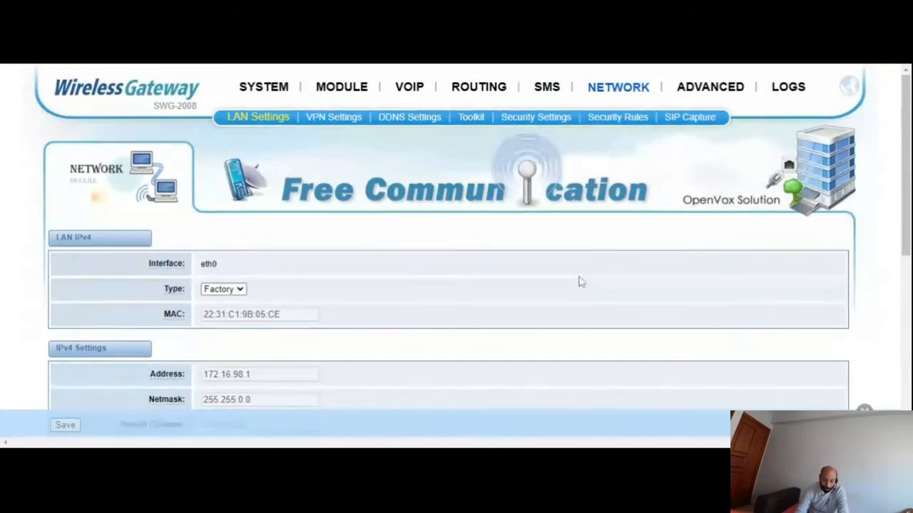
scroll(581, 281, down, 1)
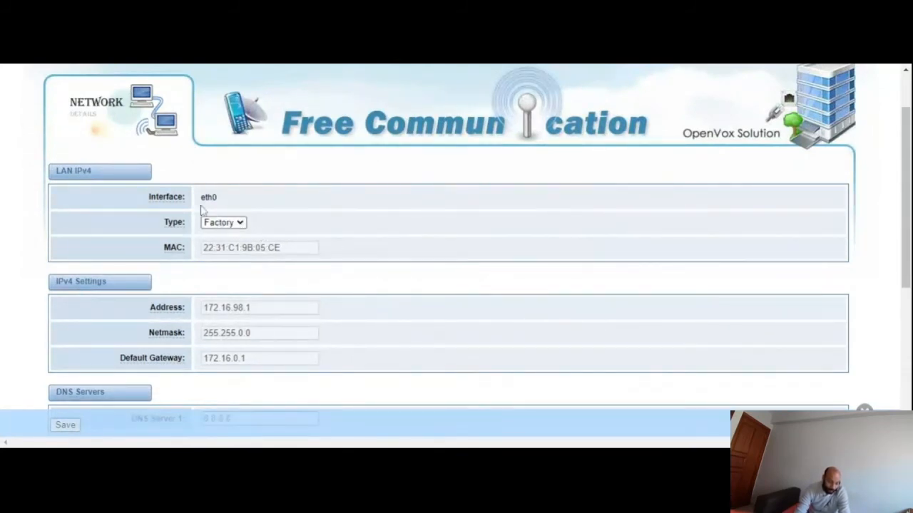
click(243, 227)
click(239, 234)
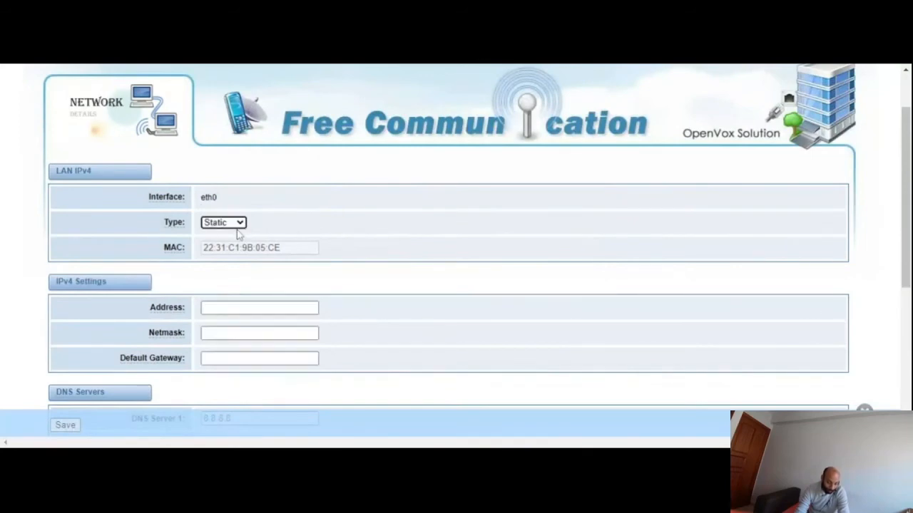
scroll(343, 239, down, 2)
scroll(302, 421, down, 2)
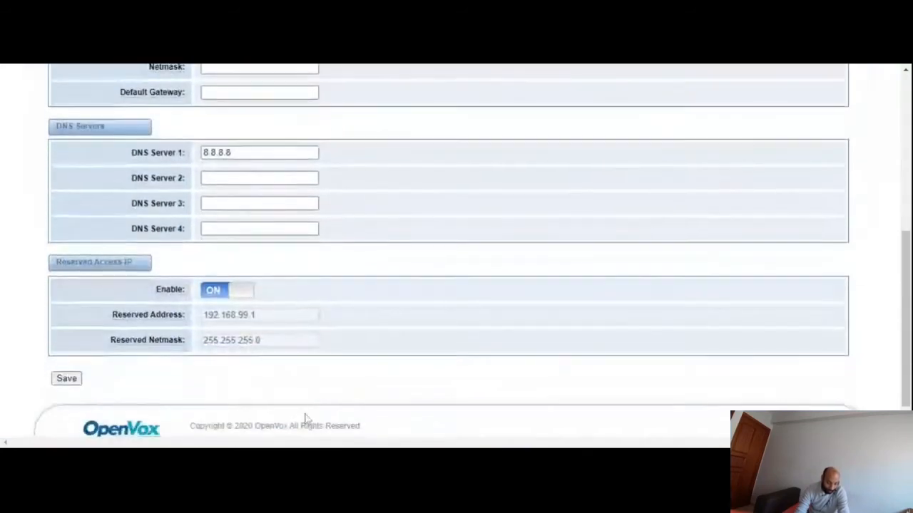
scroll(336, 380, up, 5)
scroll(331, 355, up, 1)
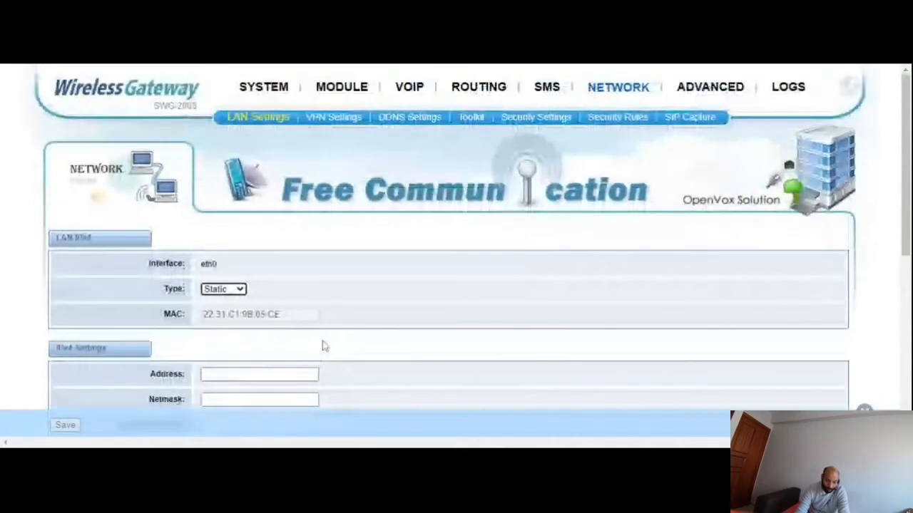
- View the advanced Asterisk API settings, and open the log settings to examine the Call Detail Record section
click(719, 93)
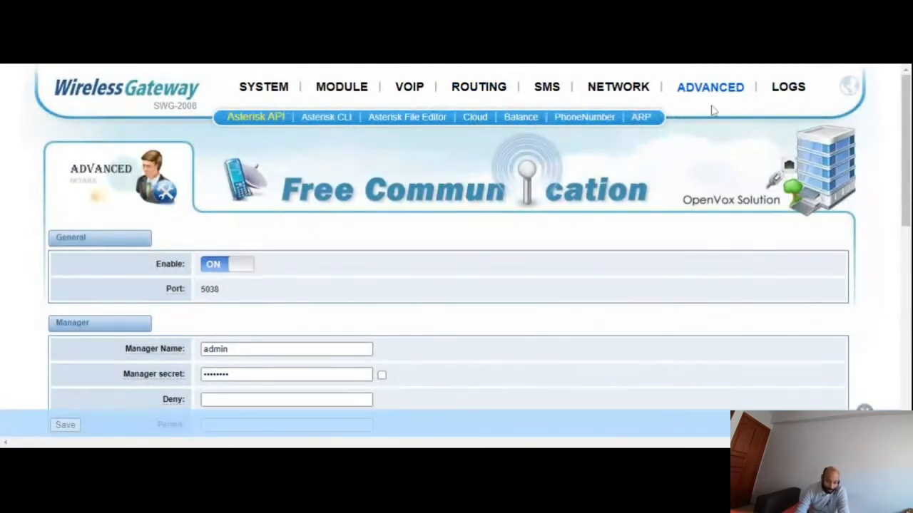
mouse_move(261, 68)
click(782, 95)
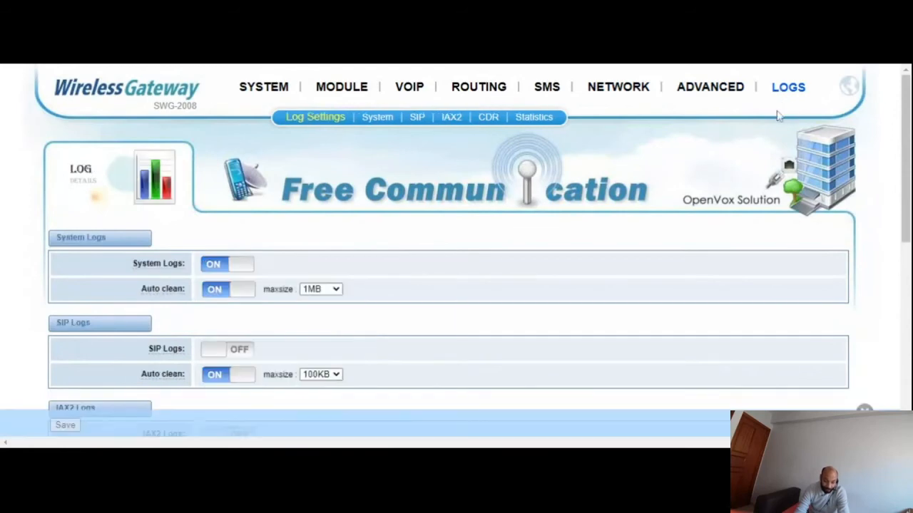
scroll(570, 305, down, 5)
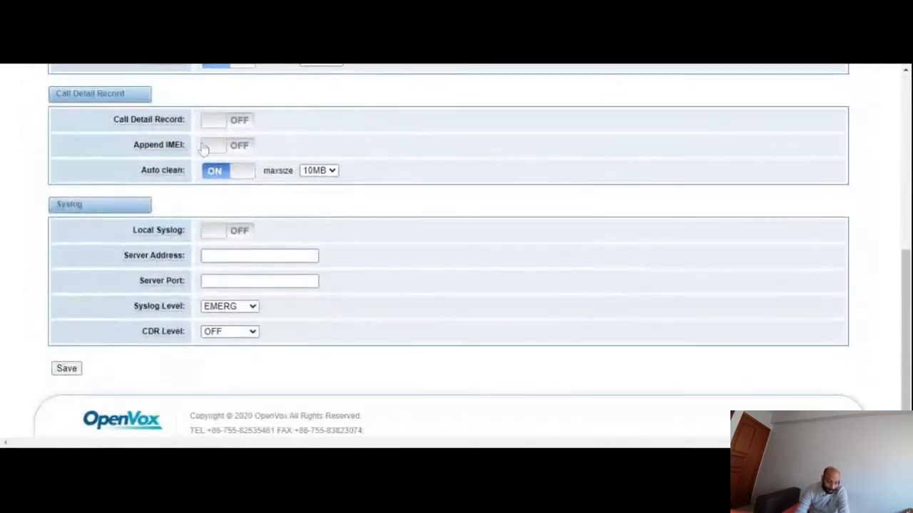
- Try turning Call Detail Record logging on in the log settings, and switch it back off
click(241, 121)
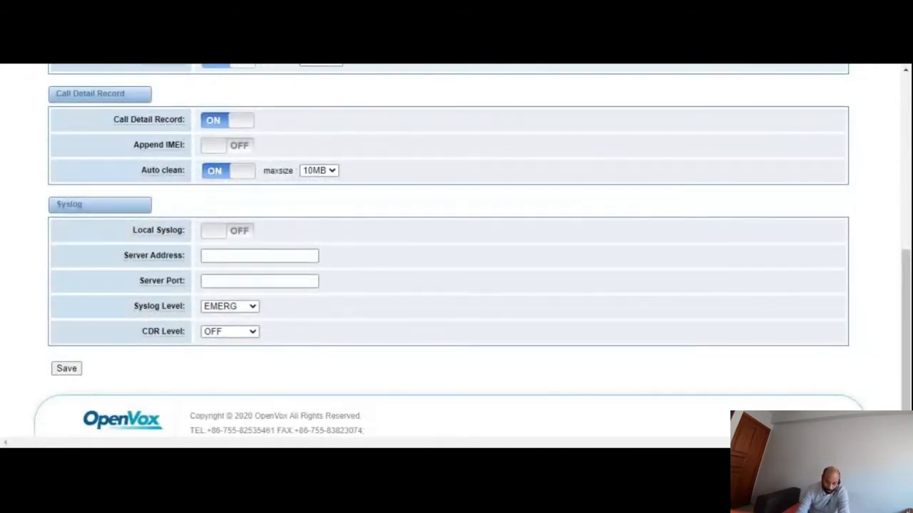
scroll(499, 206, up, 2)
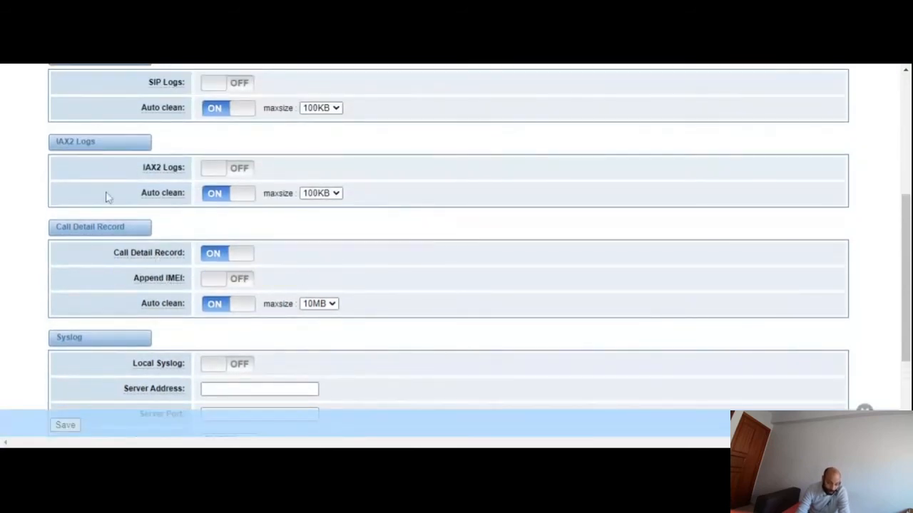
scroll(477, 279, up, 4)
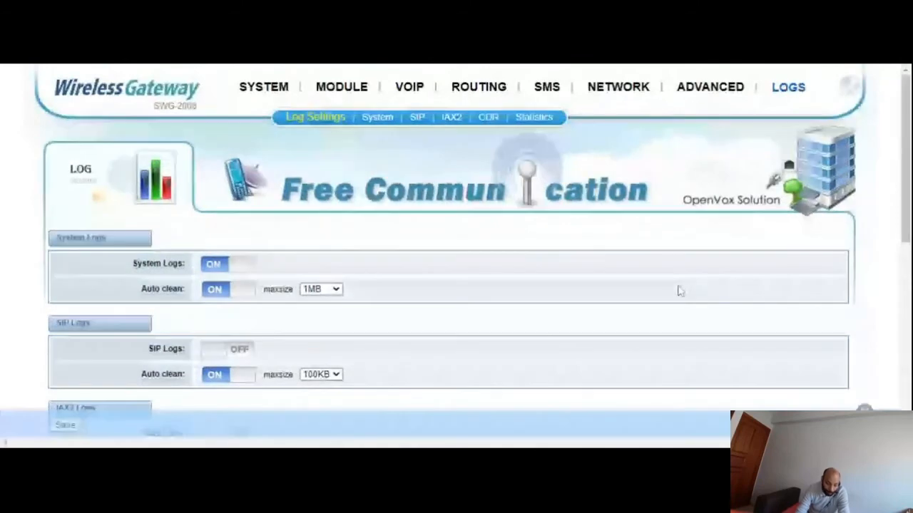
scroll(289, 249, down, 5)
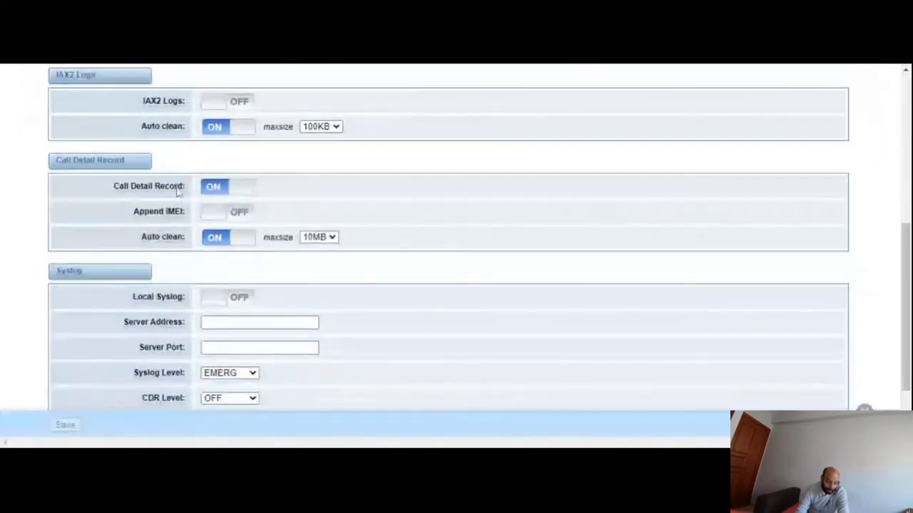
click(217, 188)
scroll(424, 285, up, 5)
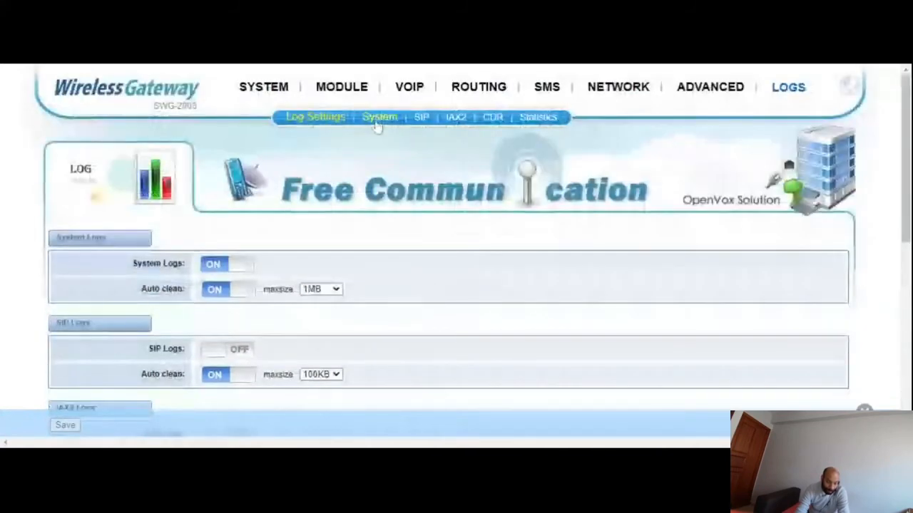
- View the system logs, the SIP logs and the CDR page
click(378, 121)
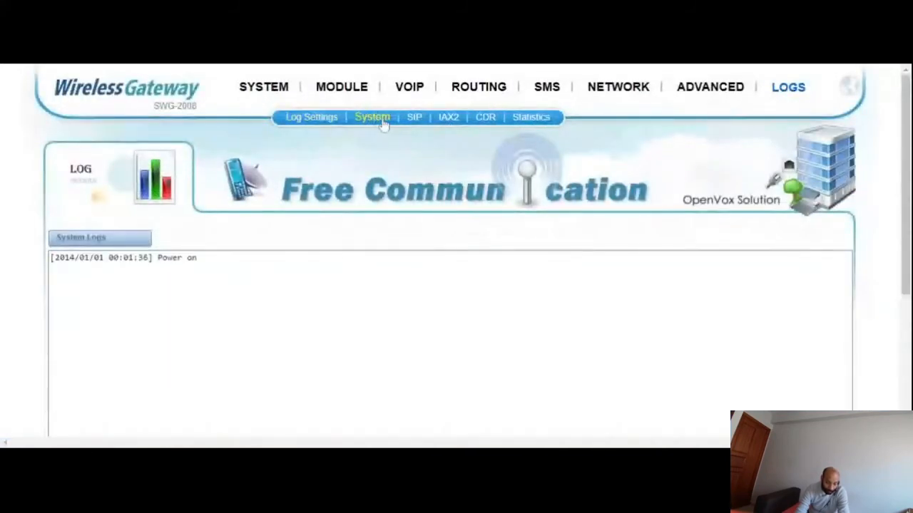
scroll(442, 207, down, 2)
scroll(420, 173, up, 2)
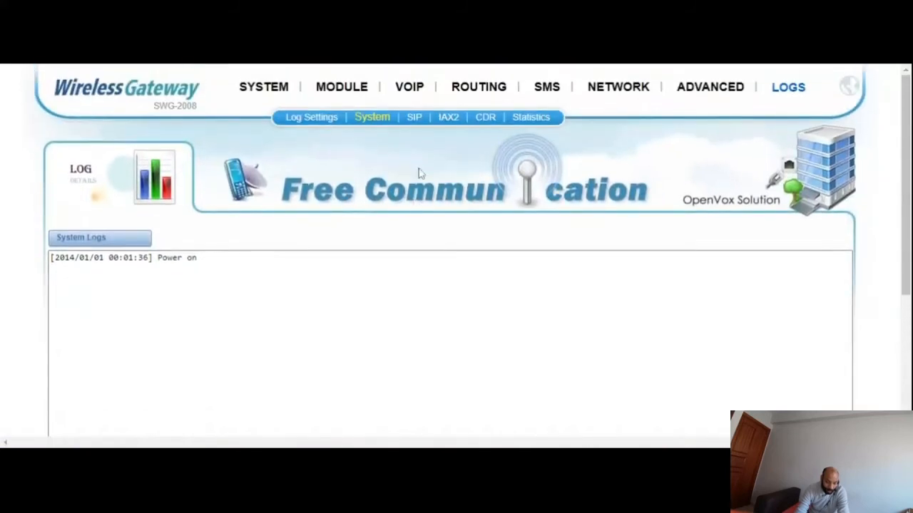
click(413, 117)
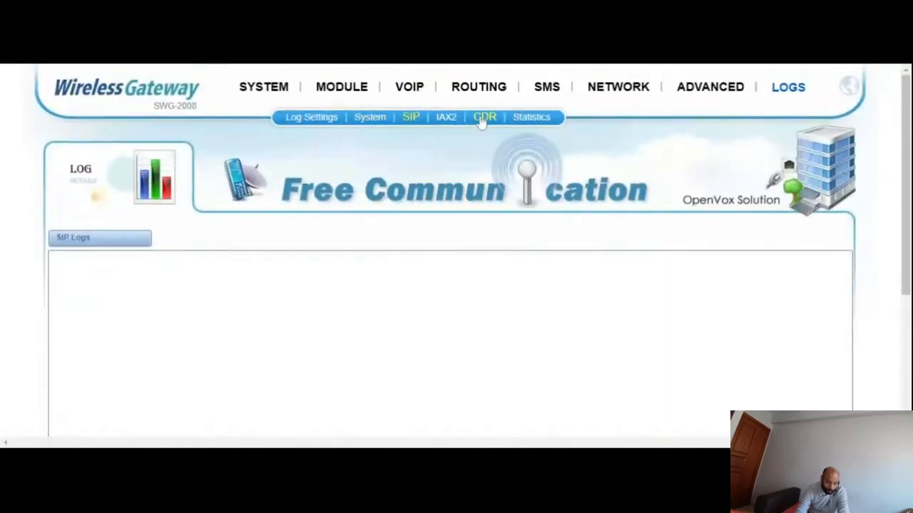
click(483, 119)
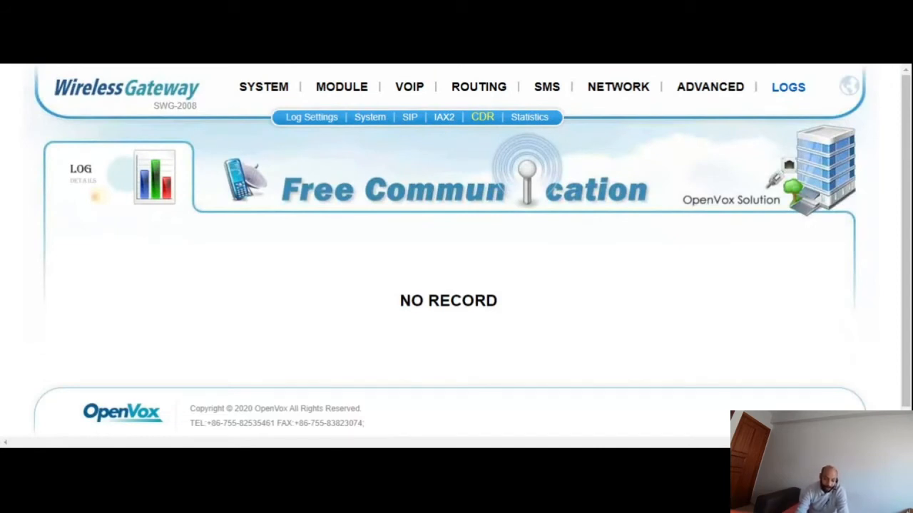
mouse_move(683, 68)
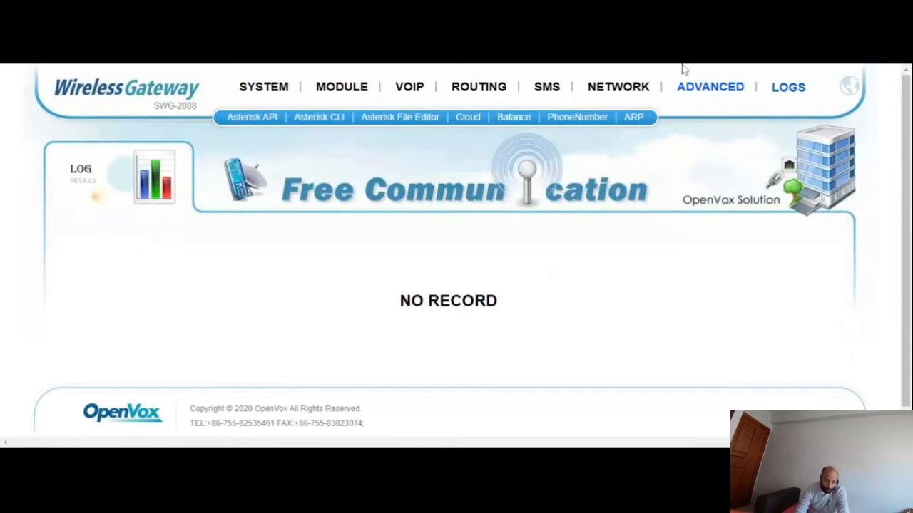
mouse_move(265, 90)
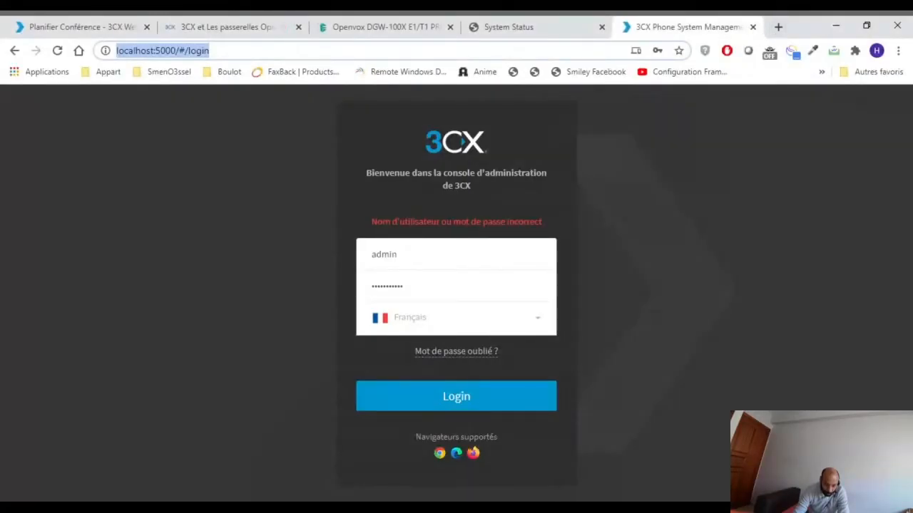
- Switch to the 3CX management console at ennovagroup.3cx.co.uk:5001 and log in with the prefilled credentials
click(586, 50)
key(ctrl+l)
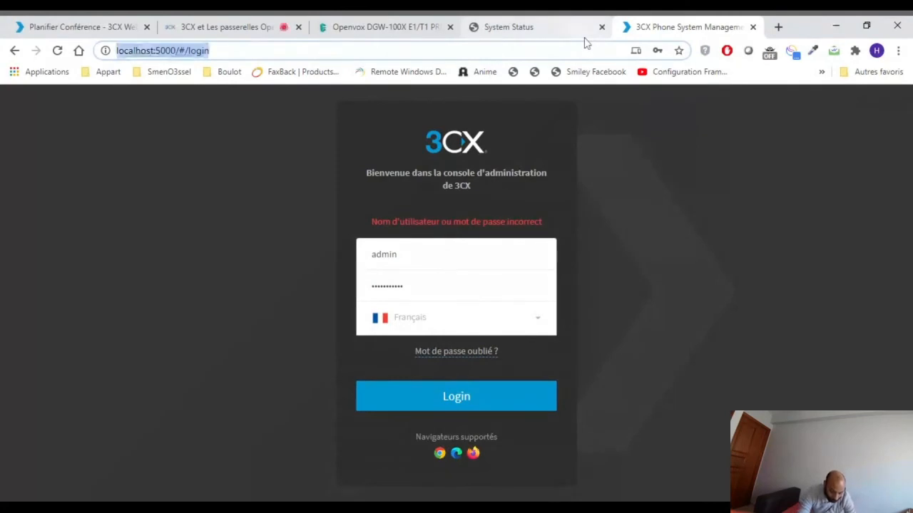
text(e)
key(Return)
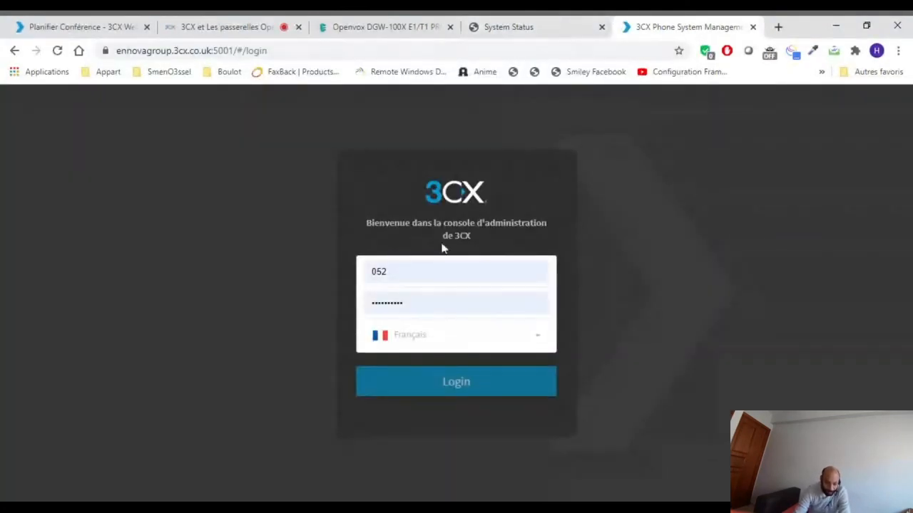
click(409, 387)
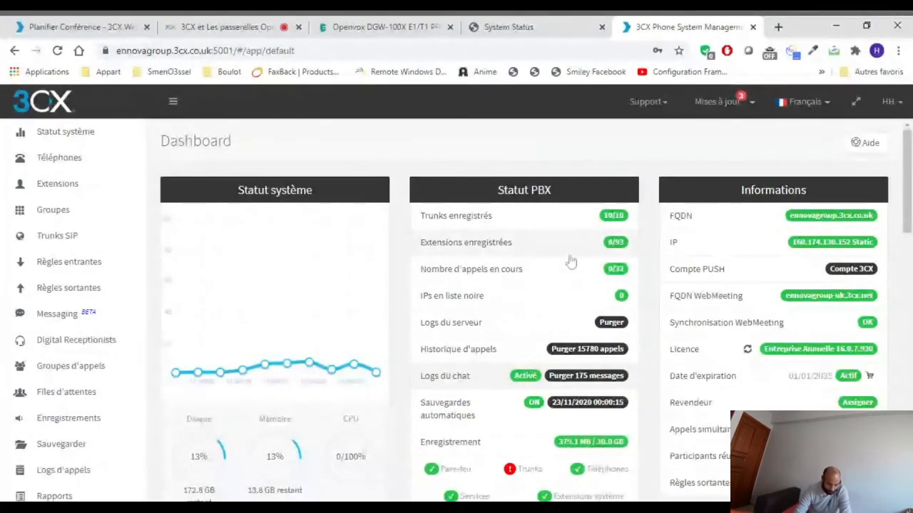
- View the 3CX dashboard, and review the list of configured SIP trunks
scroll(544, 236, down, 1)
scroll(553, 251, up, 1)
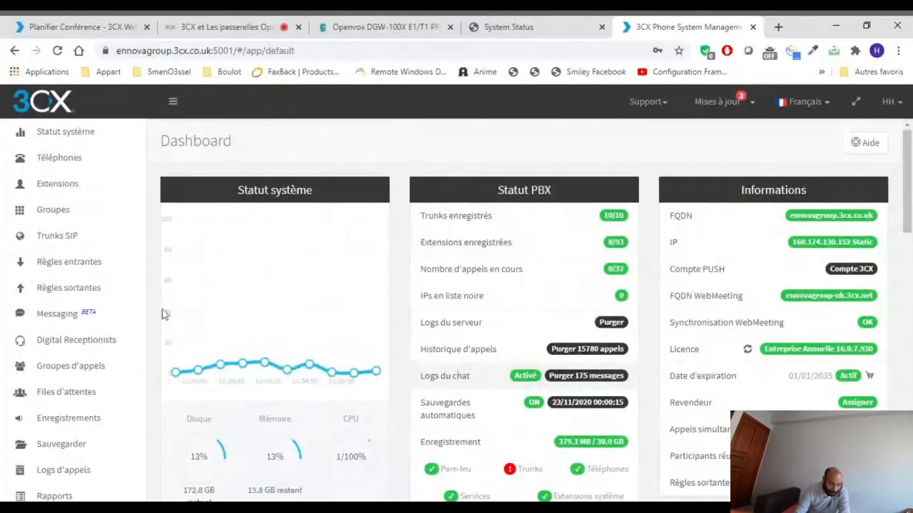
click(62, 242)
scroll(85, 248, down, 3)
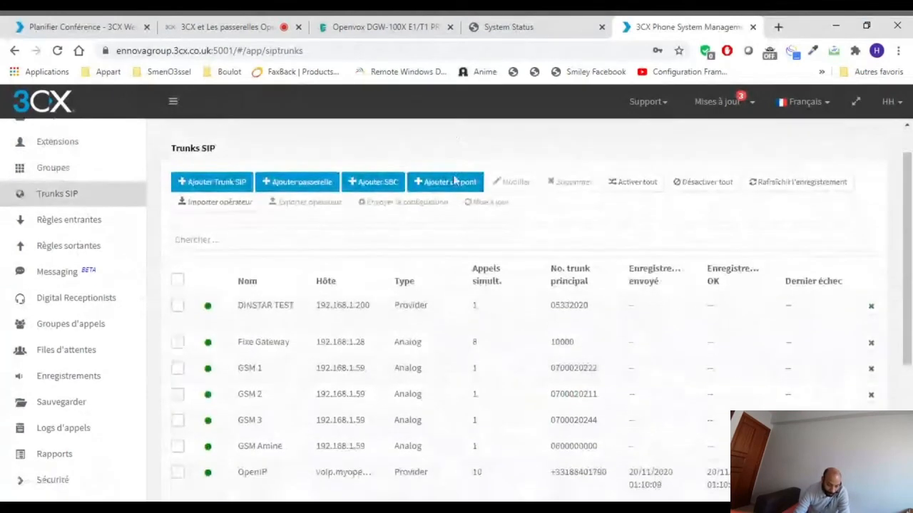
scroll(581, 239, down, 2)
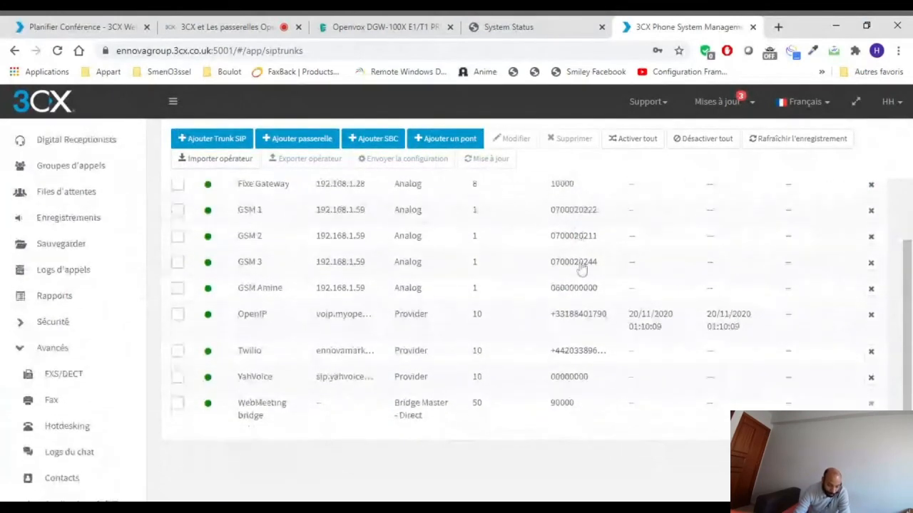
scroll(342, 449, up, 1)
scroll(305, 346, up, 1)
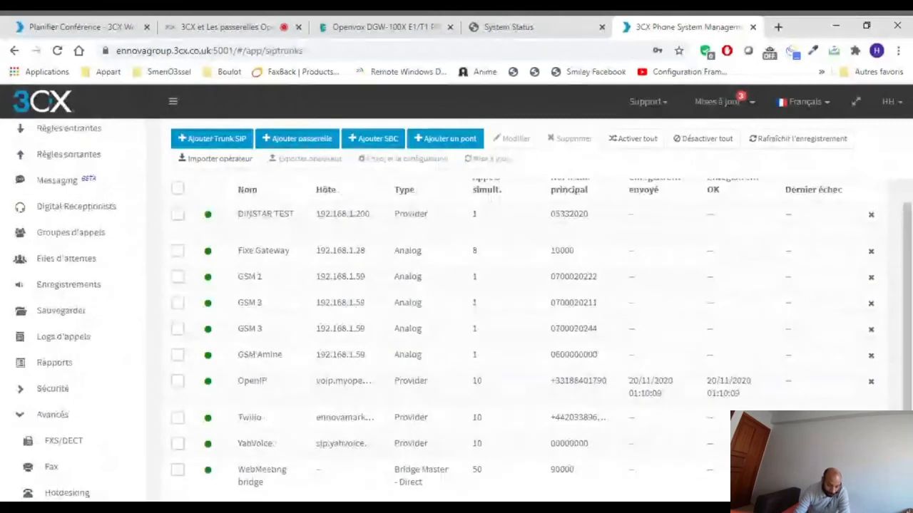
- Open the GSM 1 trunk and examine its general trunk details and authentication settings
click(248, 276)
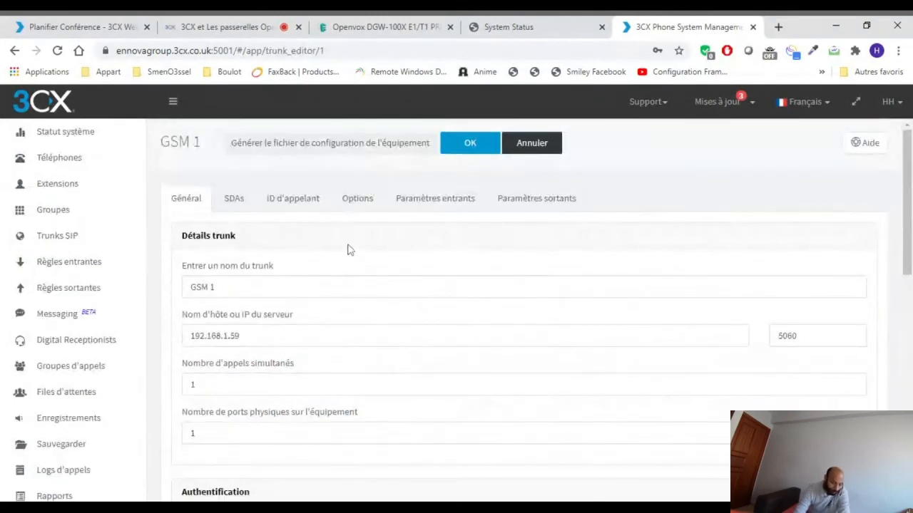
scroll(397, 277, down, 1)
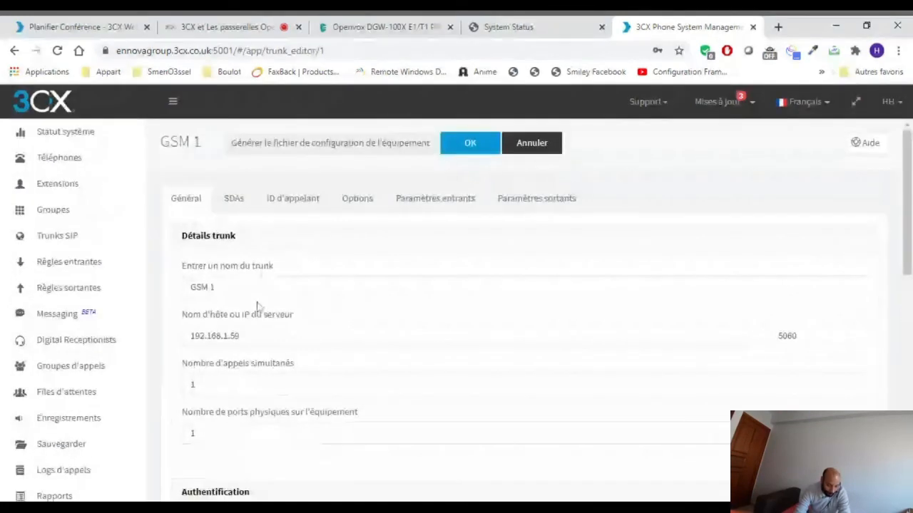
scroll(250, 356, down, 1)
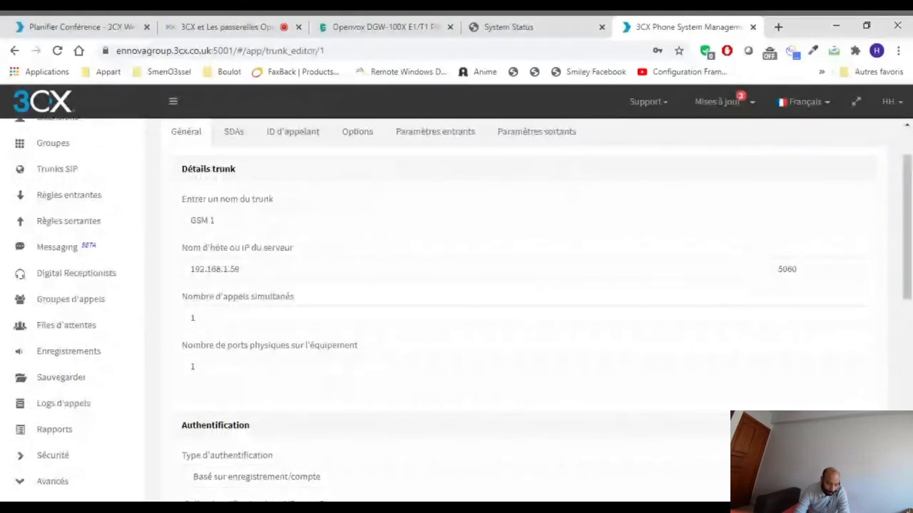
scroll(391, 283, down, 1)
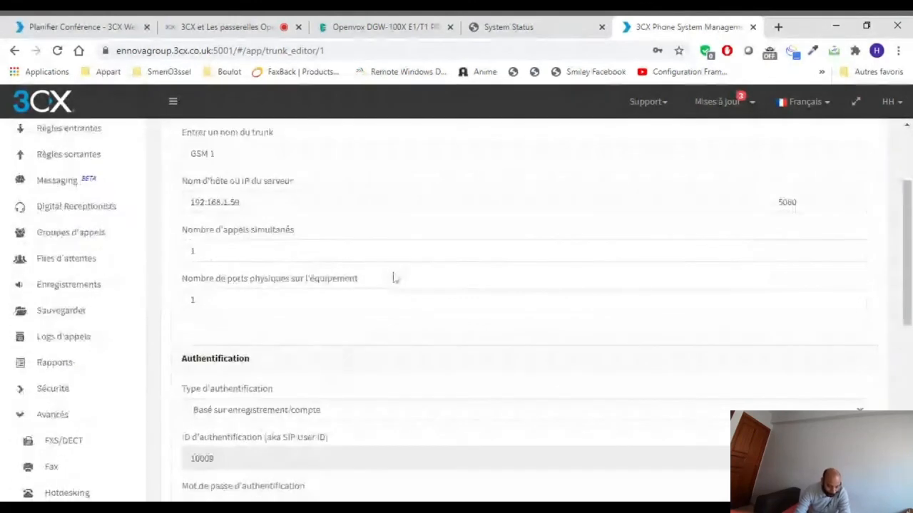
- Examine the GSM 1 trunk's authentication section and its call routing destinations
scroll(394, 276, down, 3)
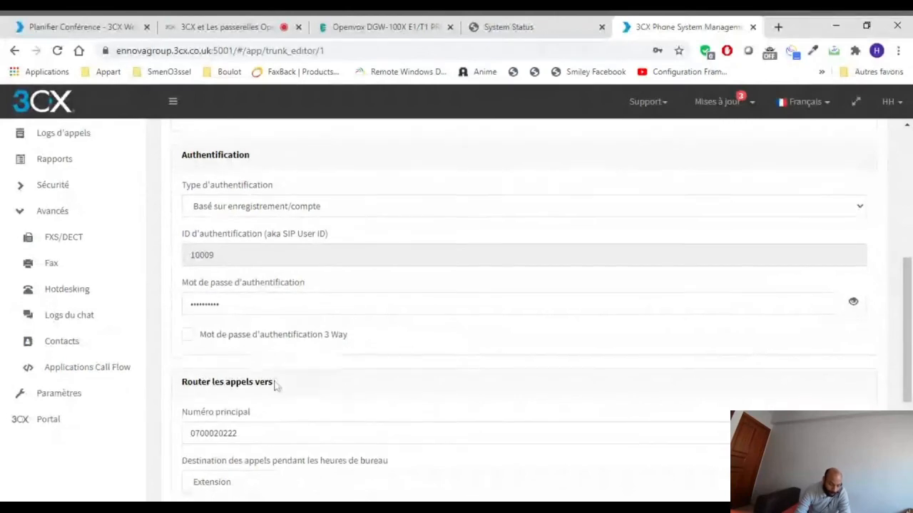
scroll(388, 346, down, 3)
scroll(418, 361, up, 7)
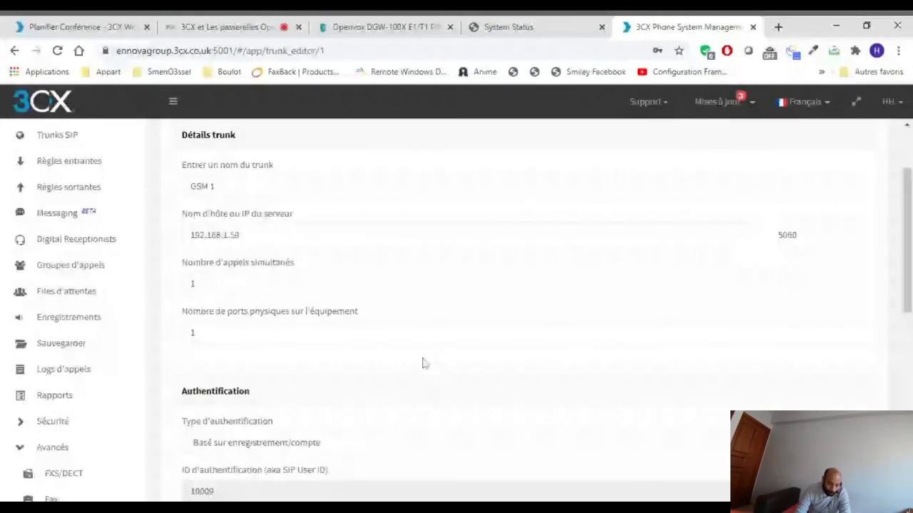
- Switch to the OpenVox gateway interface and start a new SIP endpoint named 3CX_GSM
click(511, 23)
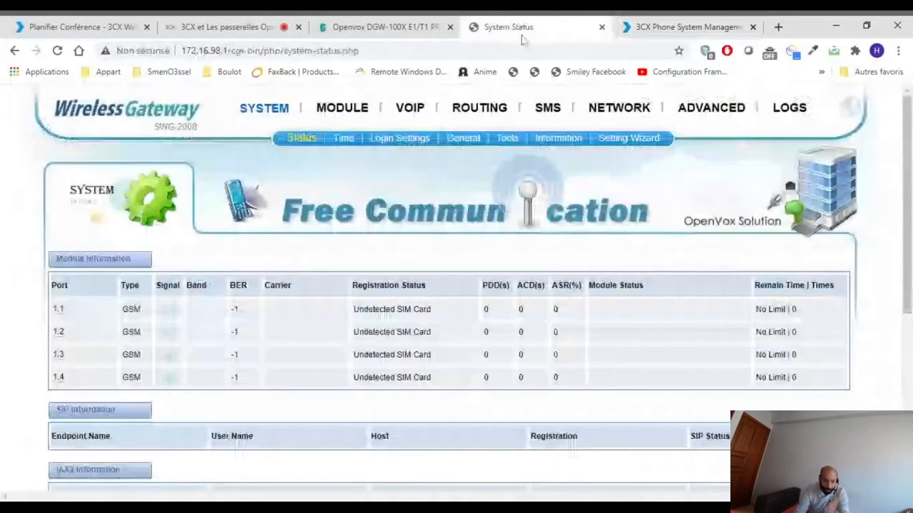
click(412, 115)
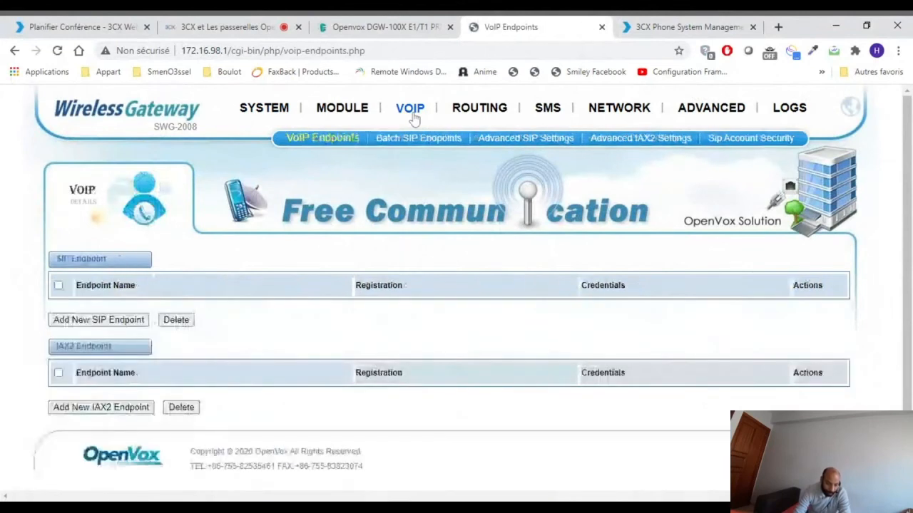
click(332, 144)
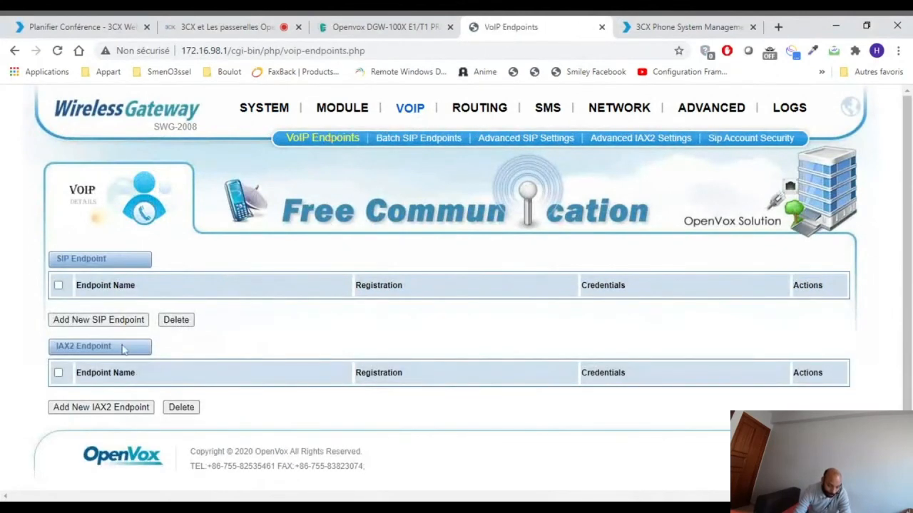
click(106, 320)
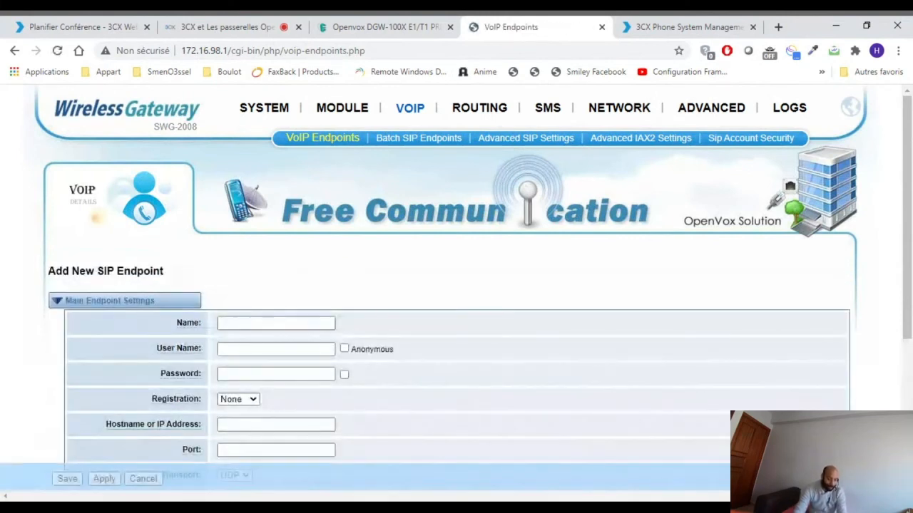
click(275, 323)
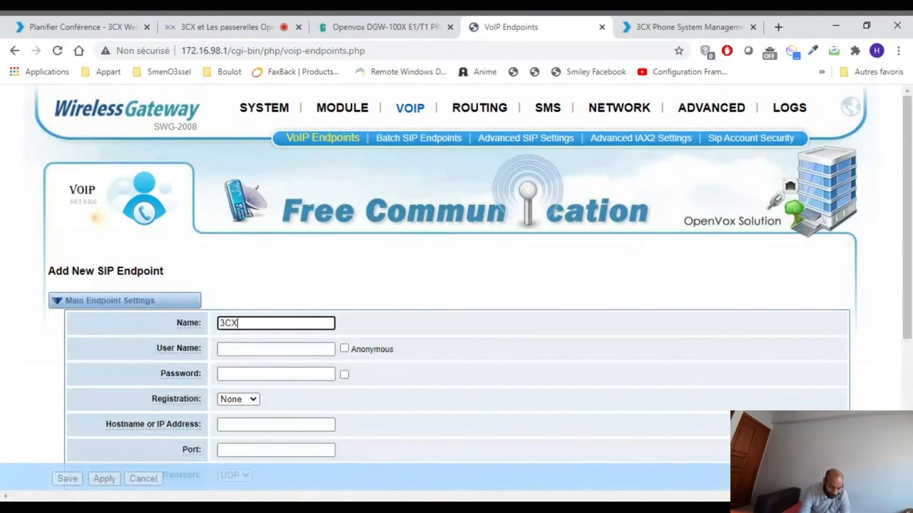
text(3CX_GSM)
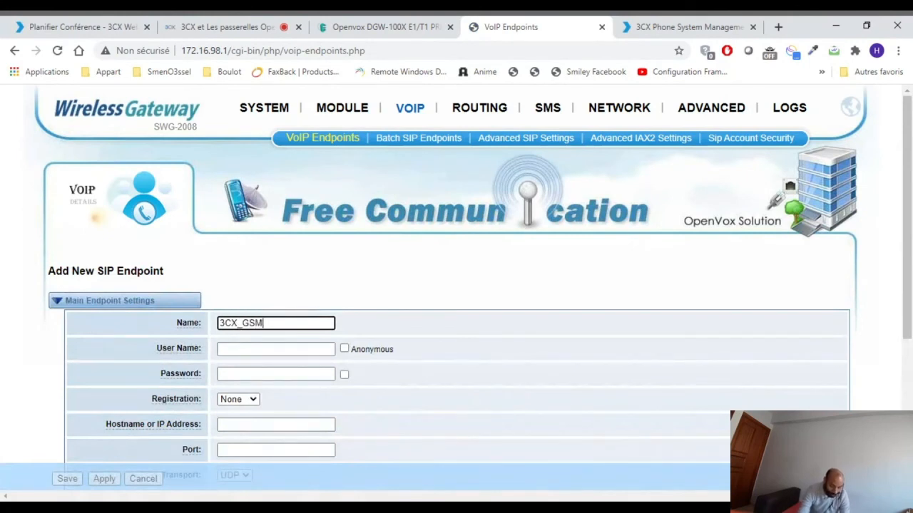
key(Tab)
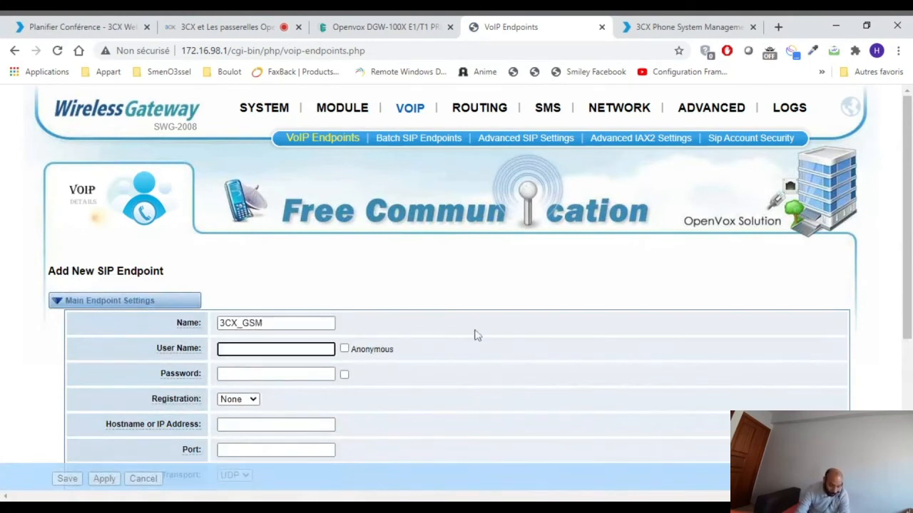
- Set the SIP endpoint's user name to 10000 and enter the endpoint's password
scroll(477, 335, down, 1)
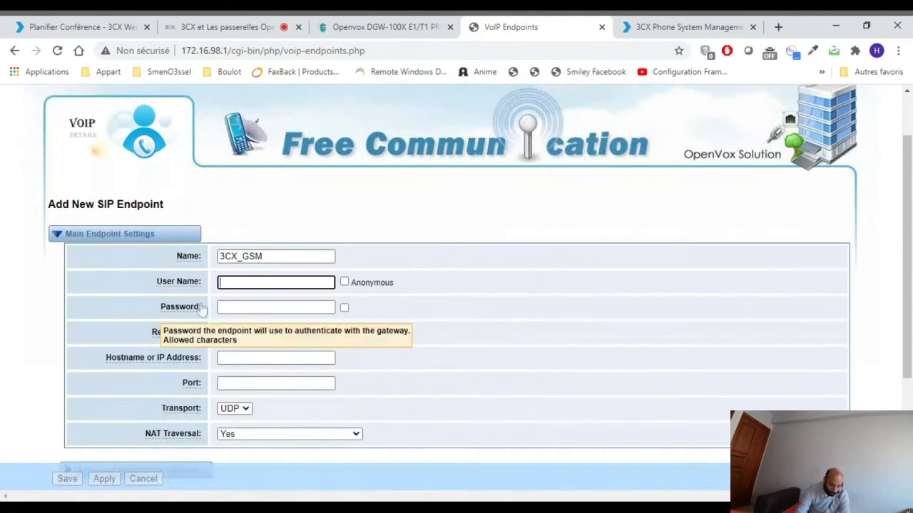
text(10000)
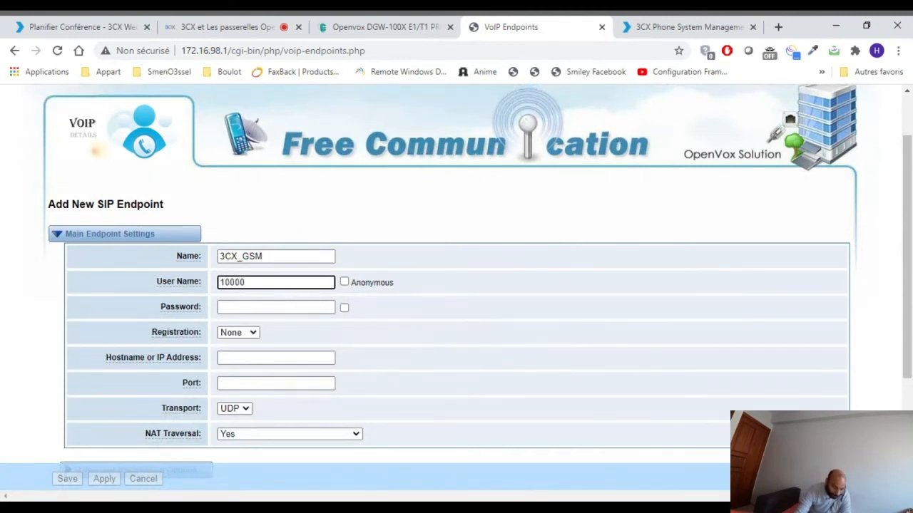
click(272, 306)
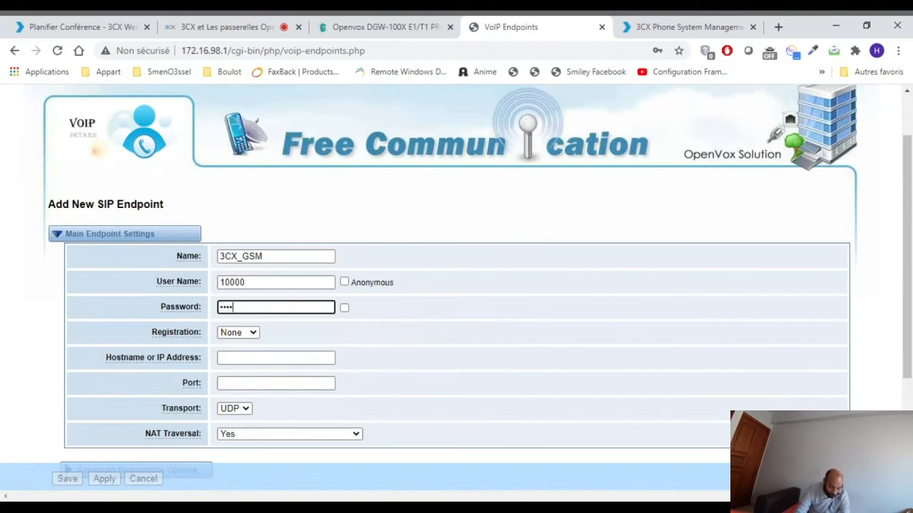
text(0)
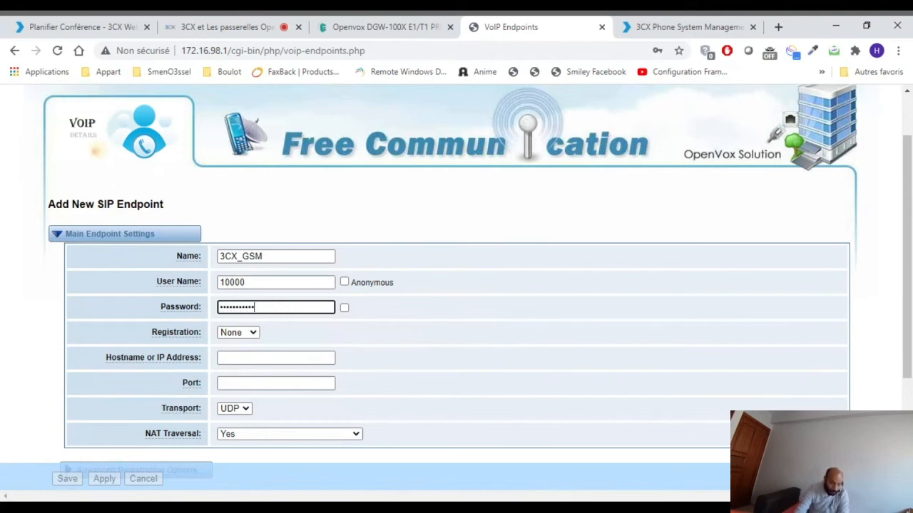
- Set the endpoint's registration to Client and its hostname or IP address to 192.168.2.251
click(251, 345)
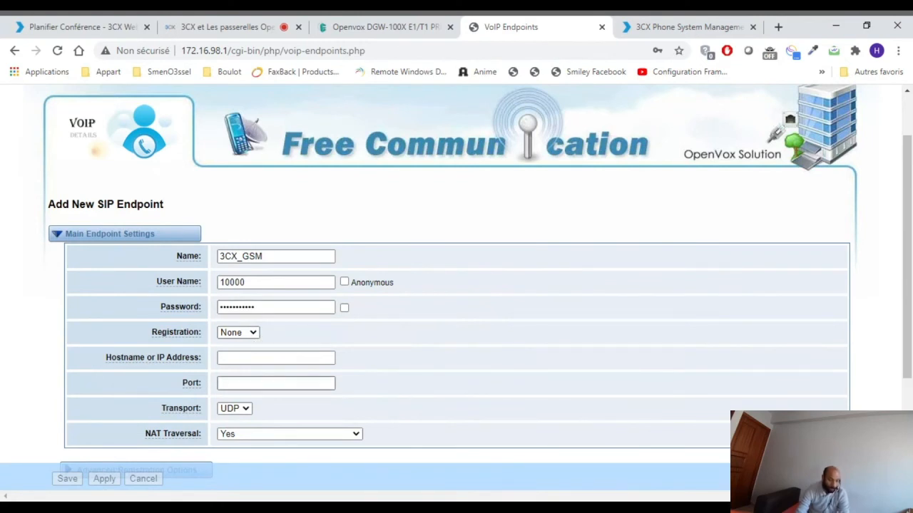
click(240, 368)
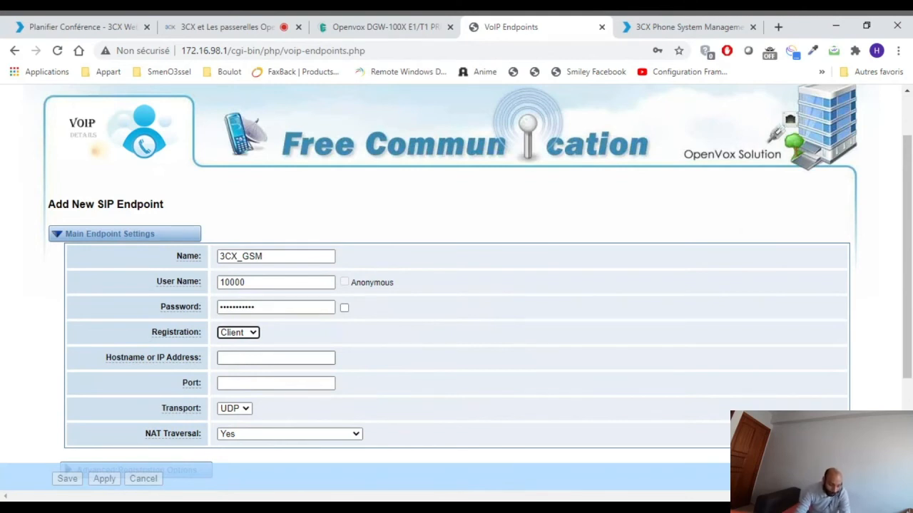
click(276, 358)
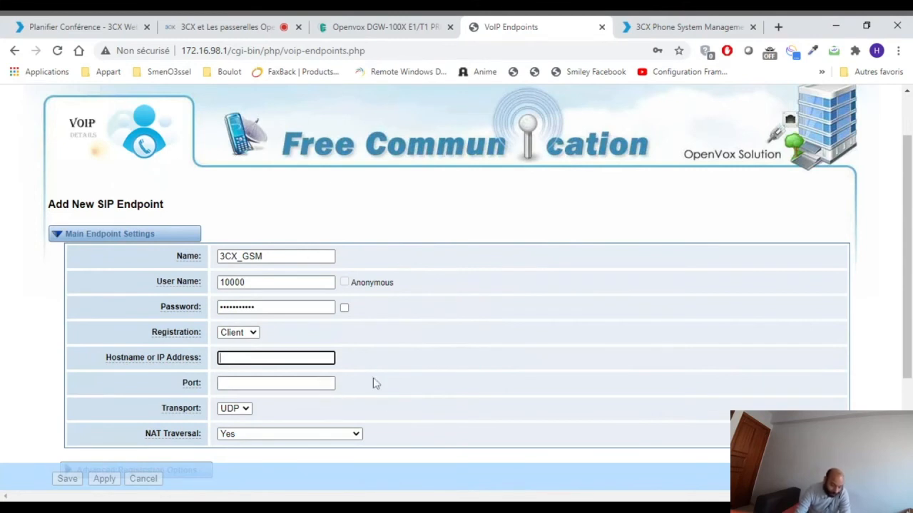
text(192.168.2.51)
click(263, 358)
text(2)
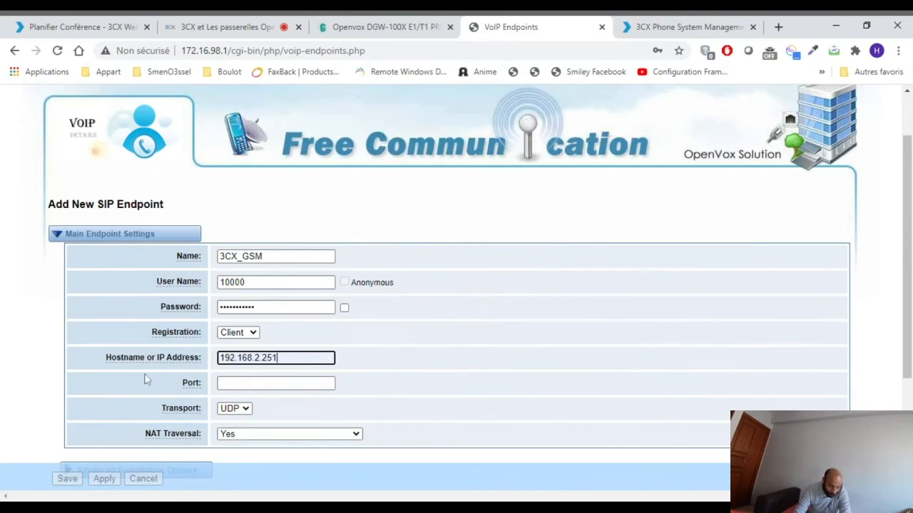
key(Tab)
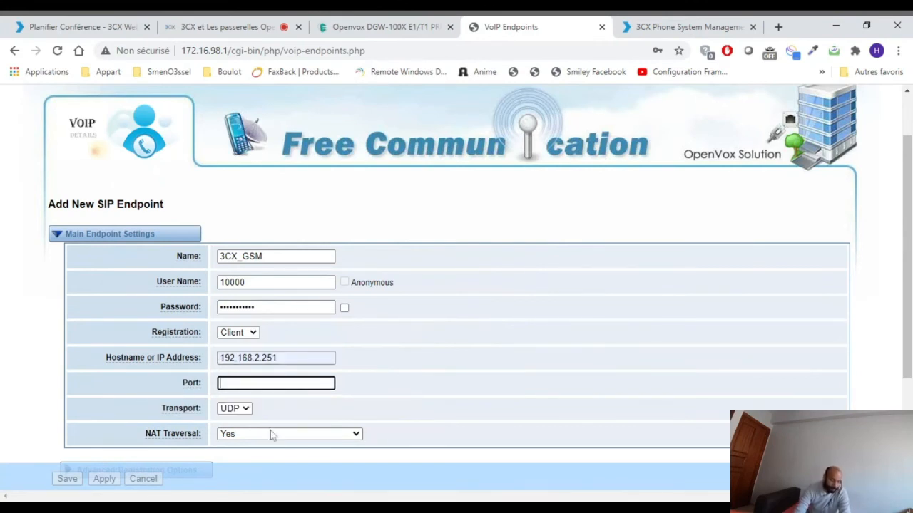
- Save the new SIP endpoint with the port left empty, and open the gateway's call routing rules
click(10, 404)
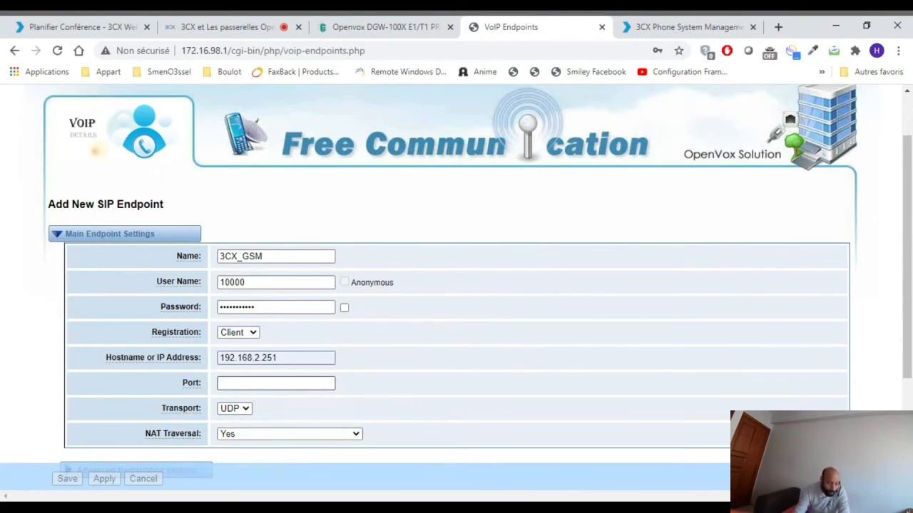
scroll(621, 363, down, 3)
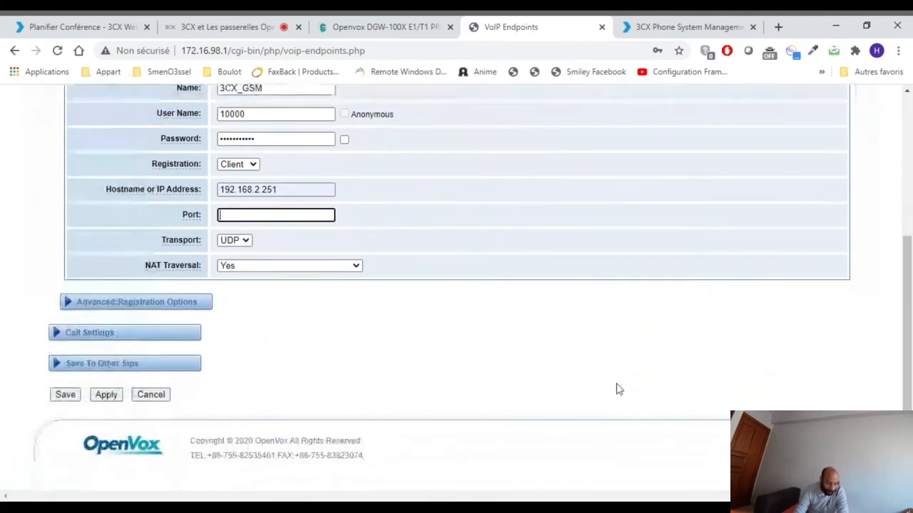
click(66, 395)
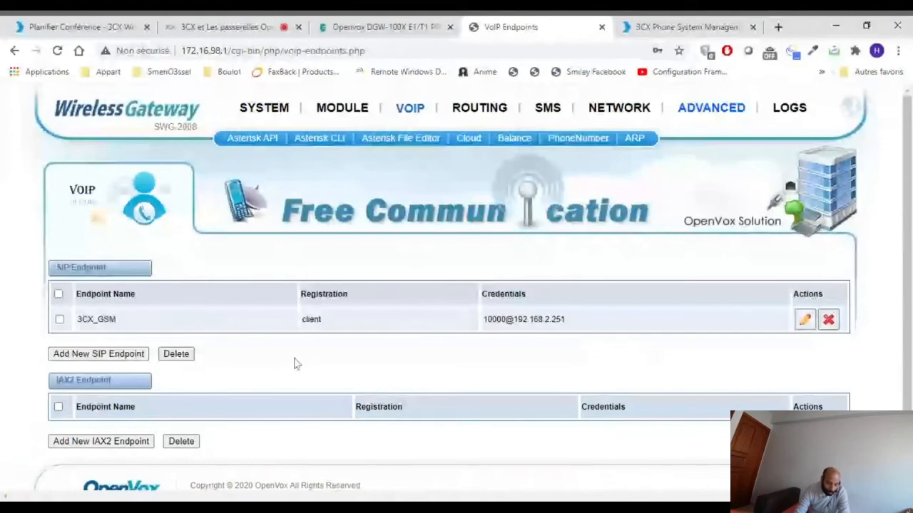
scroll(303, 362, down, 1)
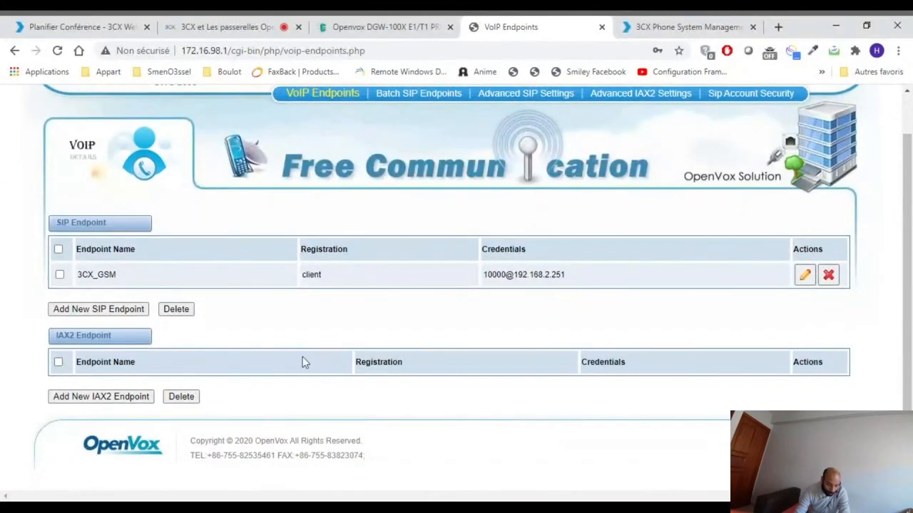
scroll(303, 362, up, 1)
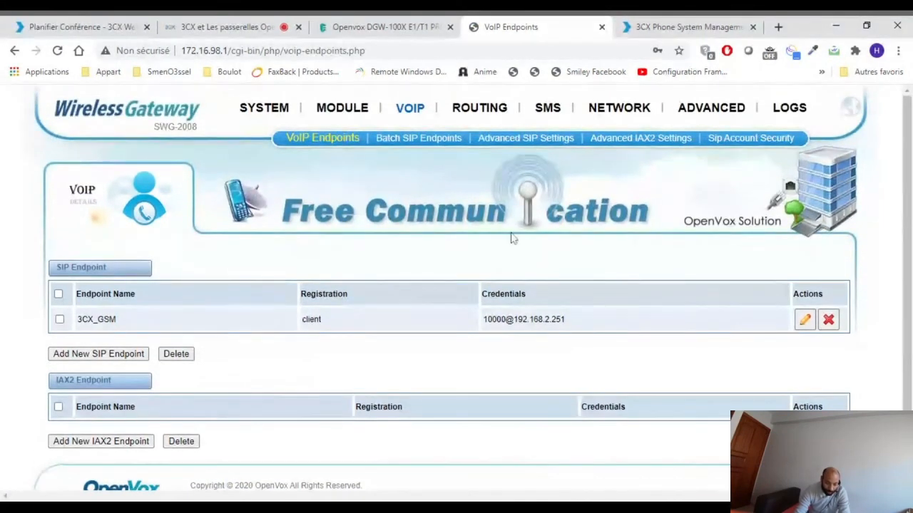
click(491, 114)
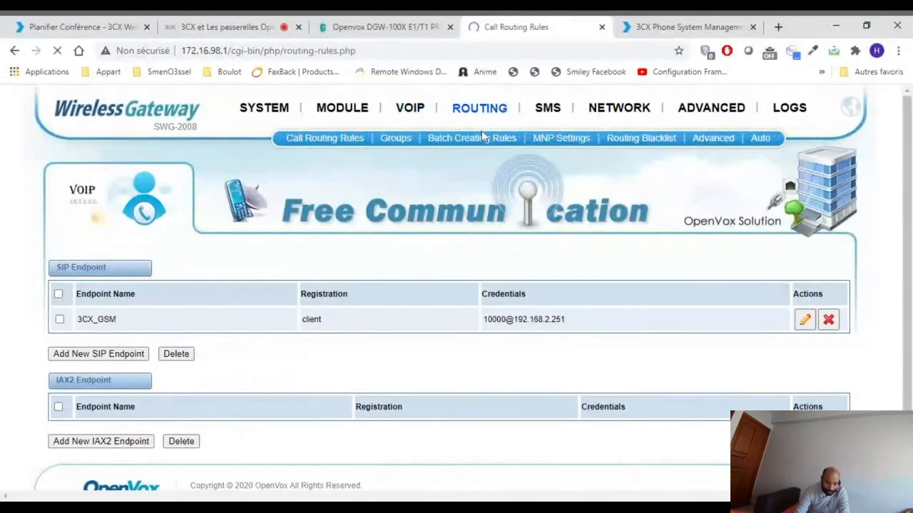
- Switch to the 3CX management console, examine the GSM 1 trunk's call routing, and review the list of outbound rules
click(681, 26)
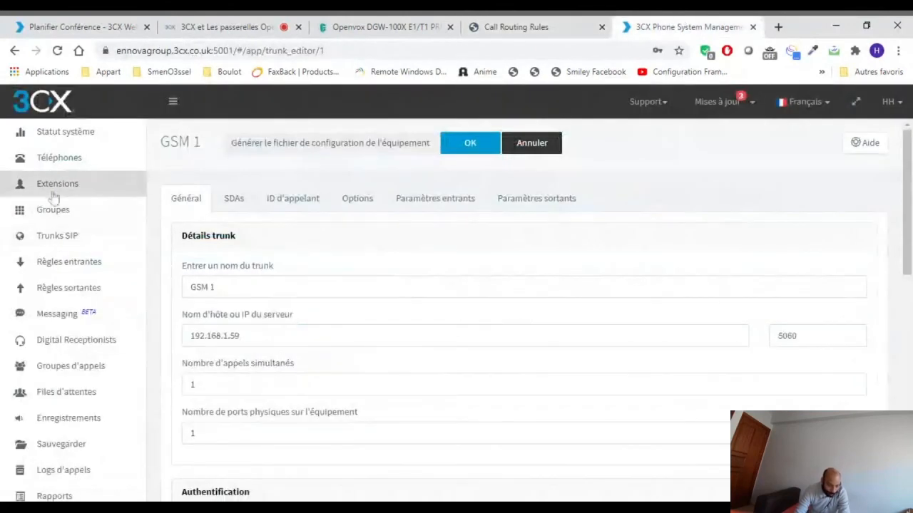
click(57, 237)
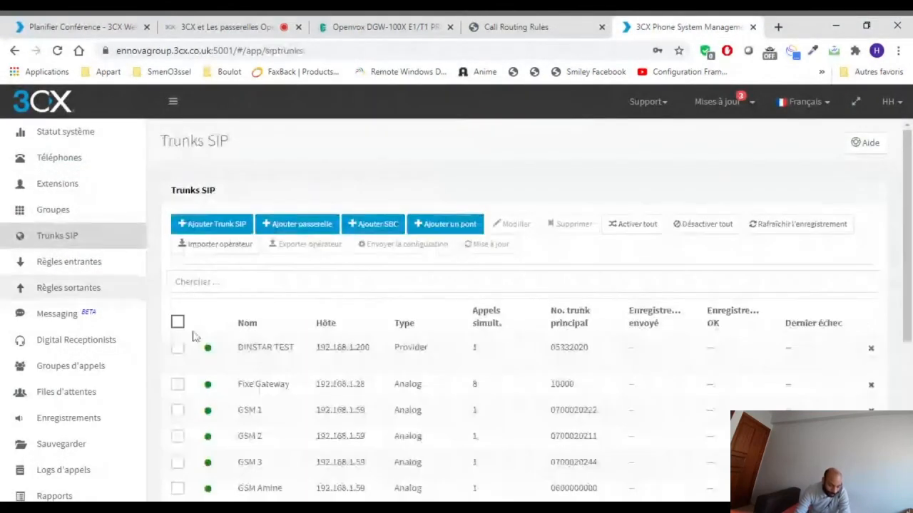
scroll(193, 331, down, 1)
scroll(214, 340, down, 1)
click(249, 341)
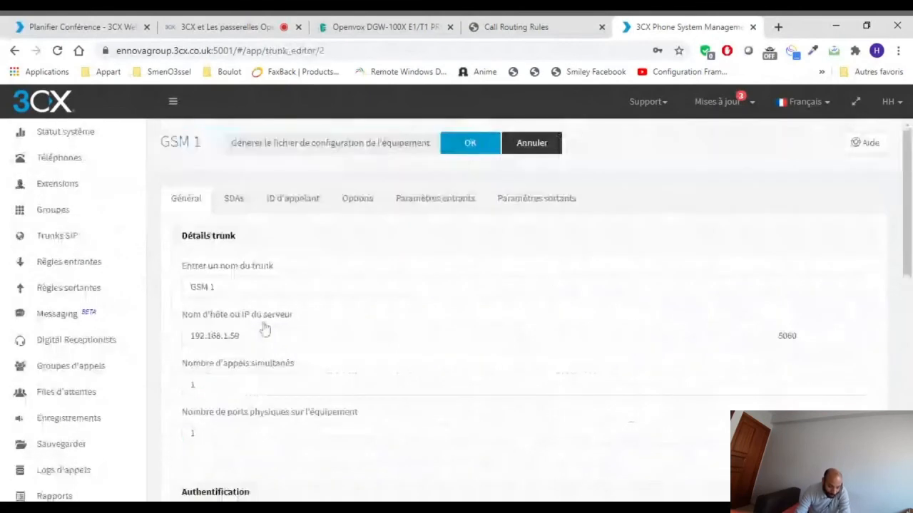
scroll(341, 323, down, 8)
scroll(341, 323, down, 2)
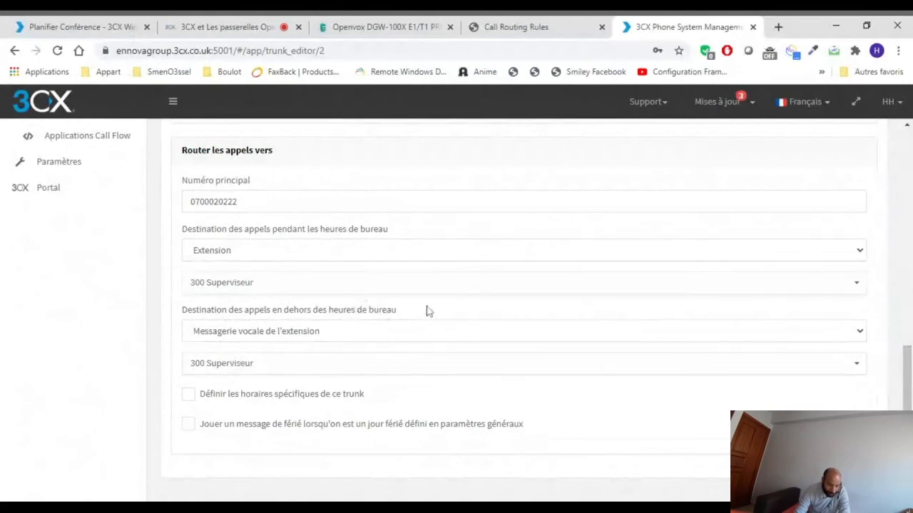
scroll(428, 311, up, 10)
scroll(449, 312, up, 2)
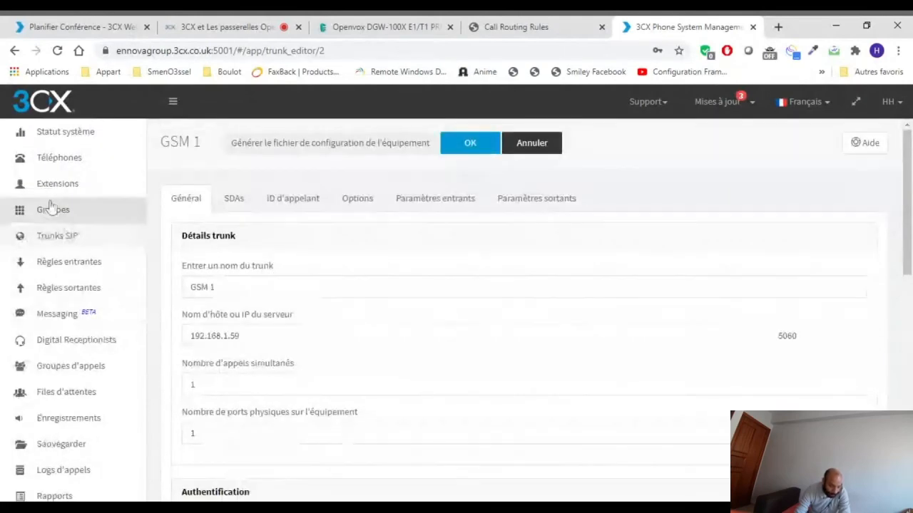
click(73, 292)
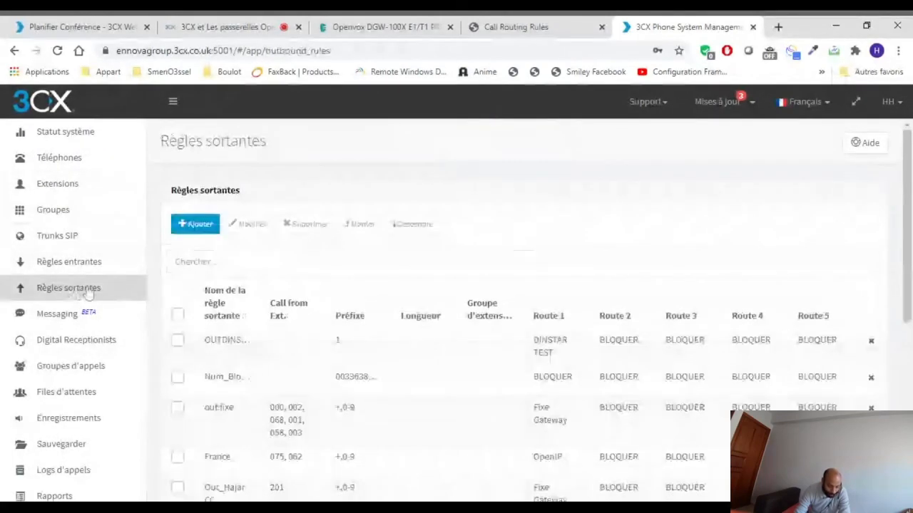
scroll(382, 314, down, 2)
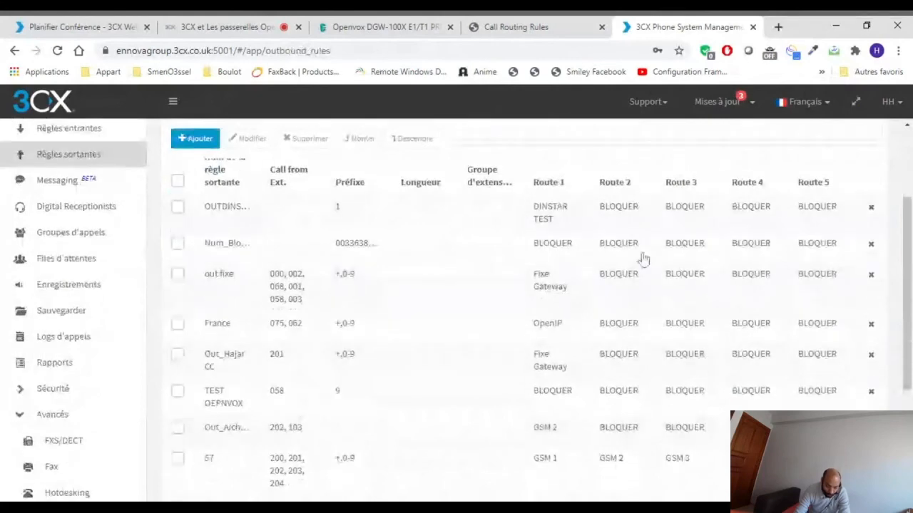
- Switch back to the OpenVox gateway's call routing rules and start a new rule named Out
click(534, 29)
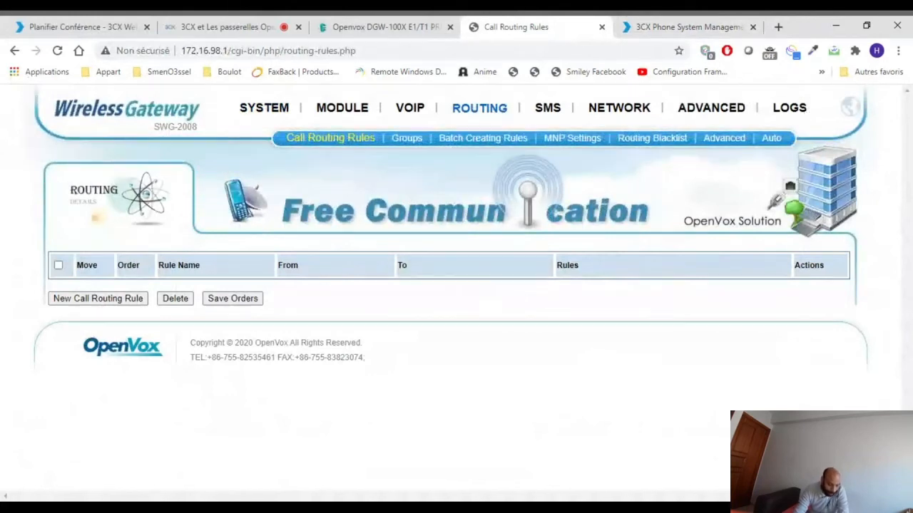
click(63, 298)
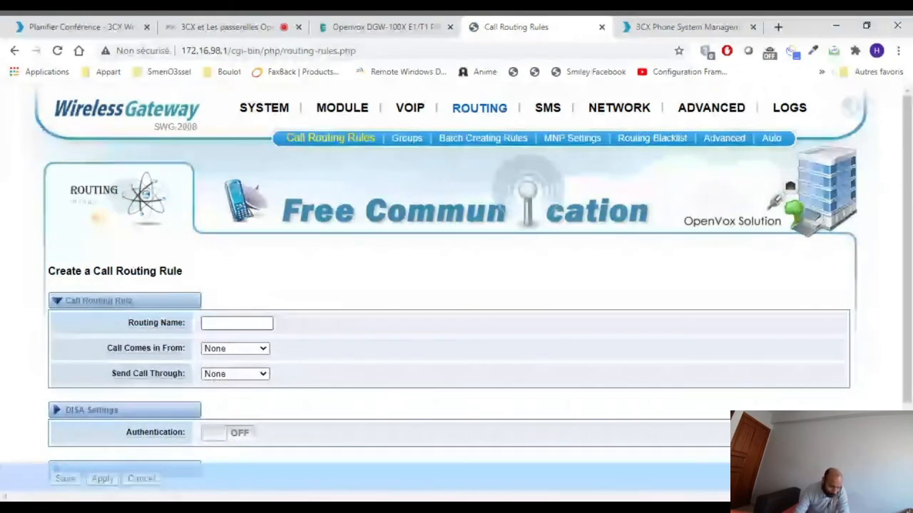
click(265, 323)
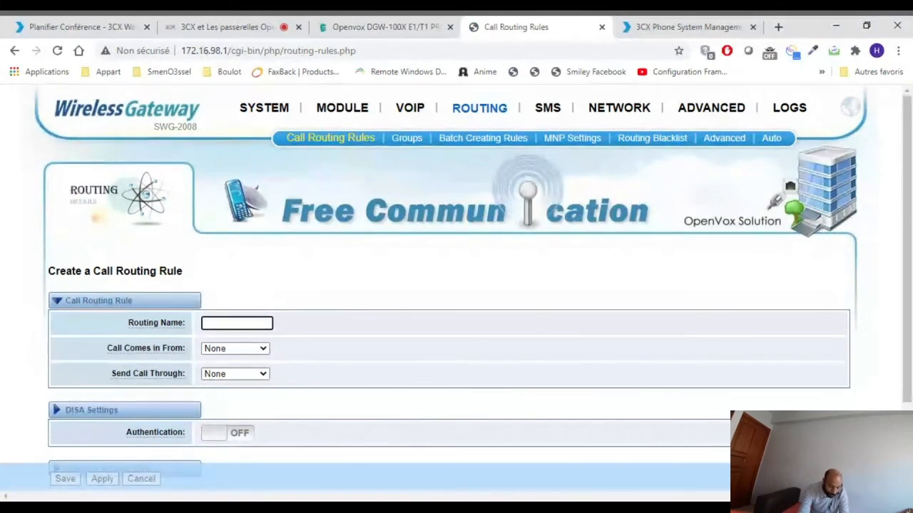
click(249, 270)
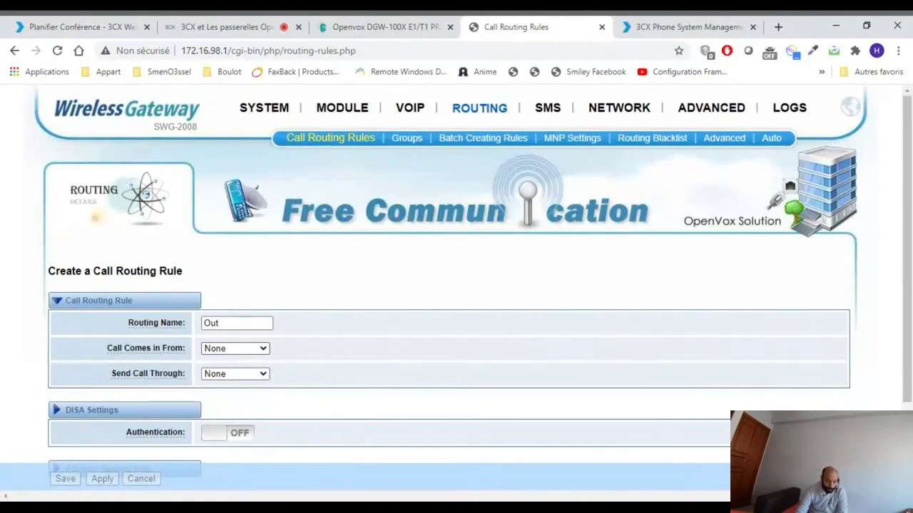
- Set the Out rule to take calls from 3CX_GSM and send them through gsm-1.1, and save it
click(244, 436)
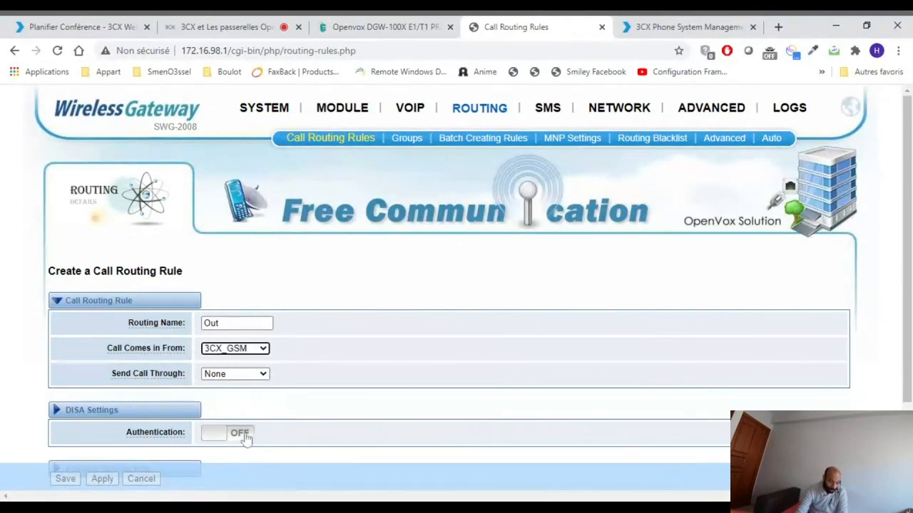
click(225, 377)
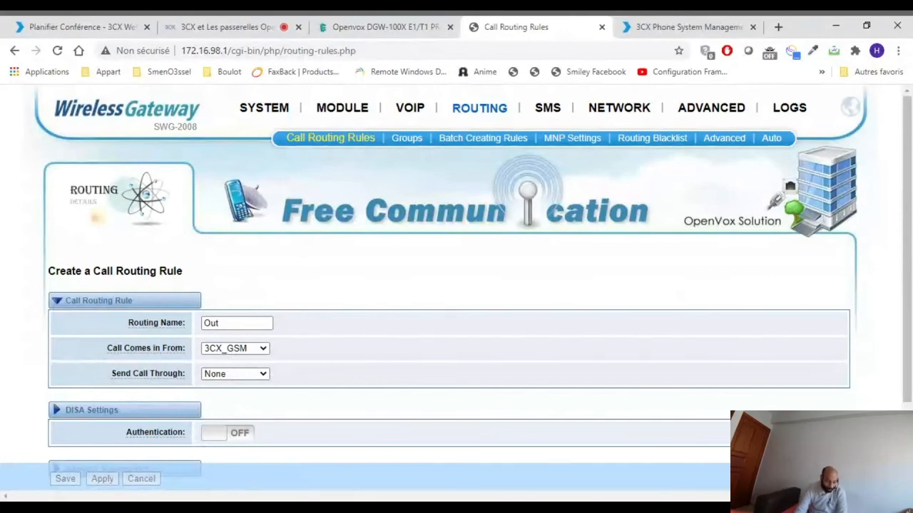
click(232, 412)
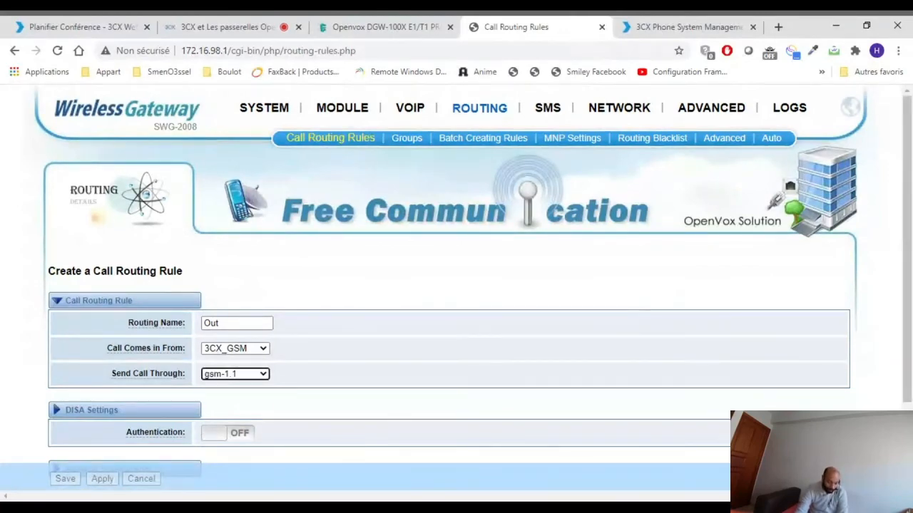
scroll(309, 413, down, 2)
scroll(230, 381, up, 1)
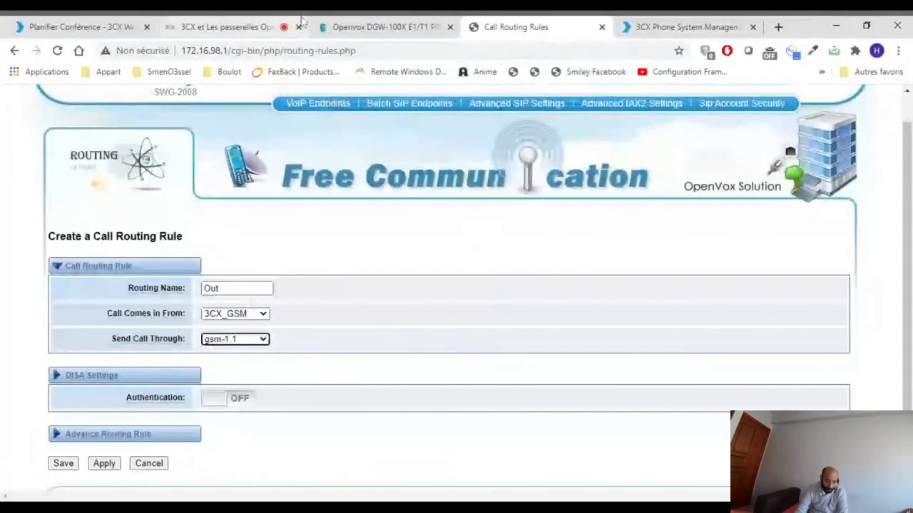
click(60, 466)
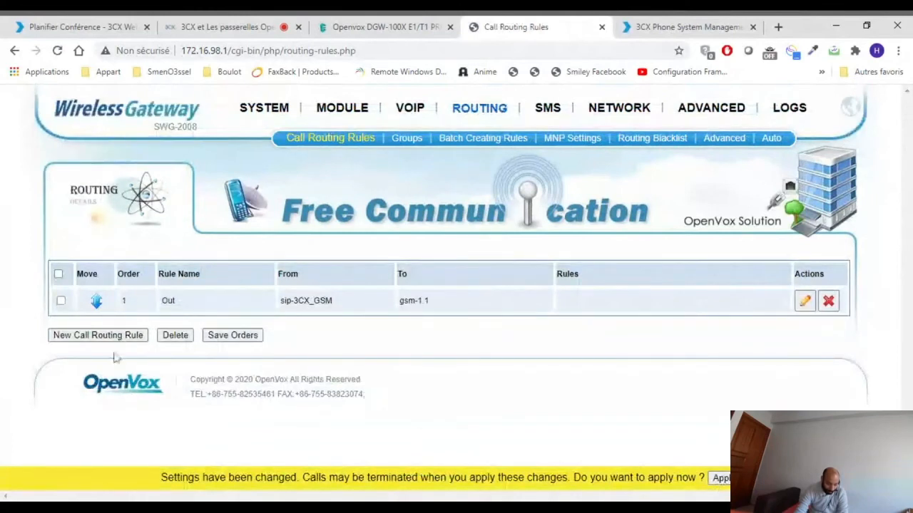
- Create and save a call routing rule named In that sends calls coming from gsm-1.1 through 3CX_GSM
click(128, 335)
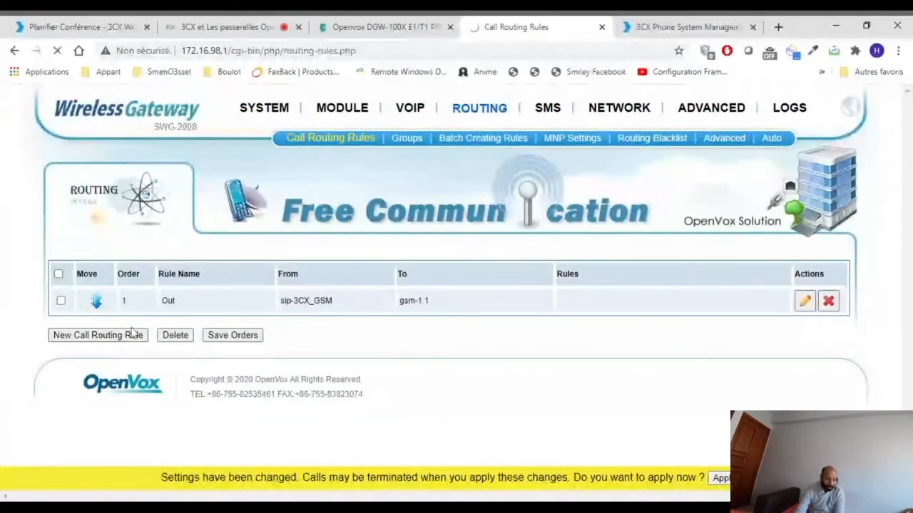
click(236, 324)
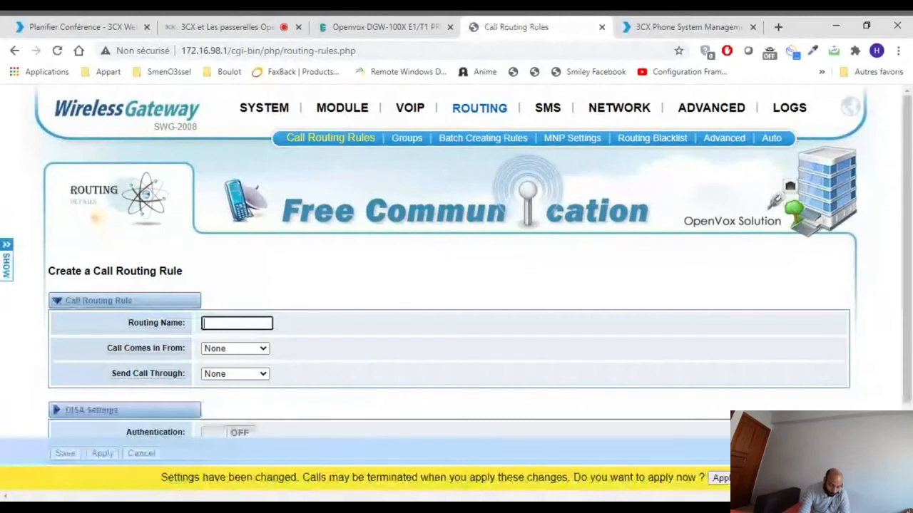
text(In)
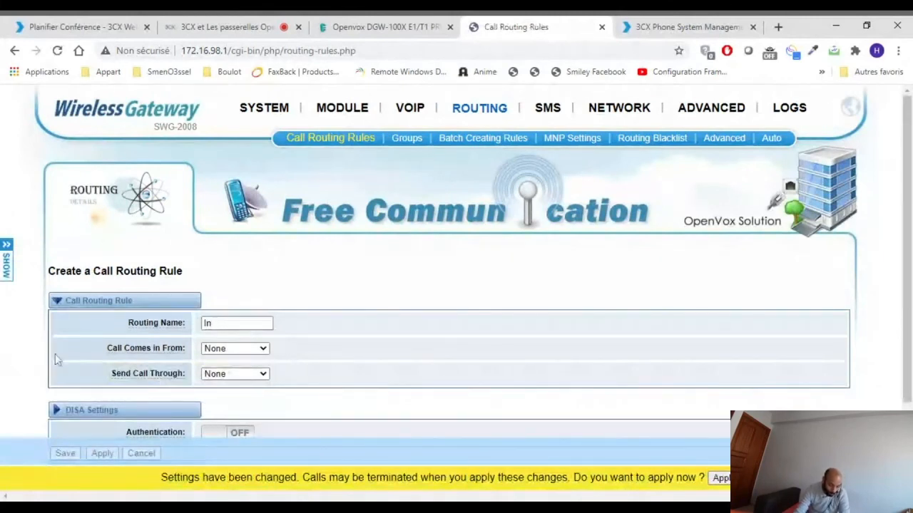
click(250, 456)
click(234, 377)
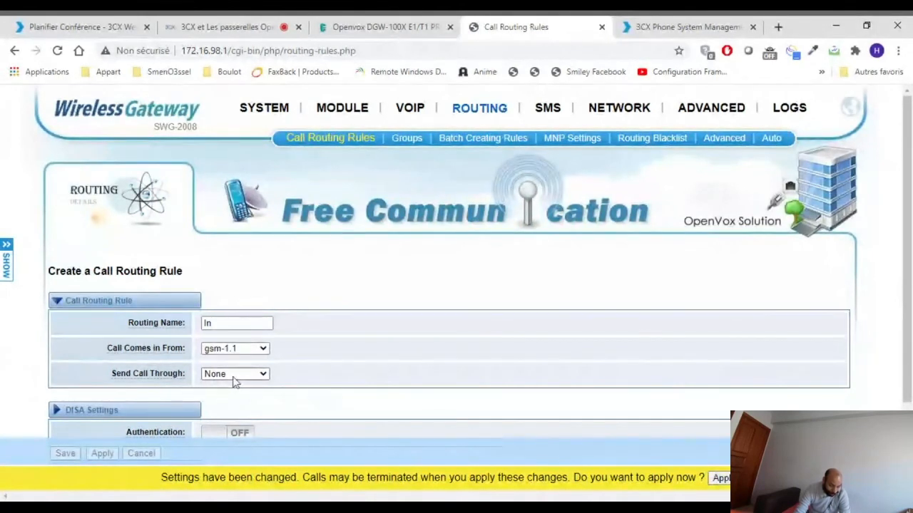
click(234, 386)
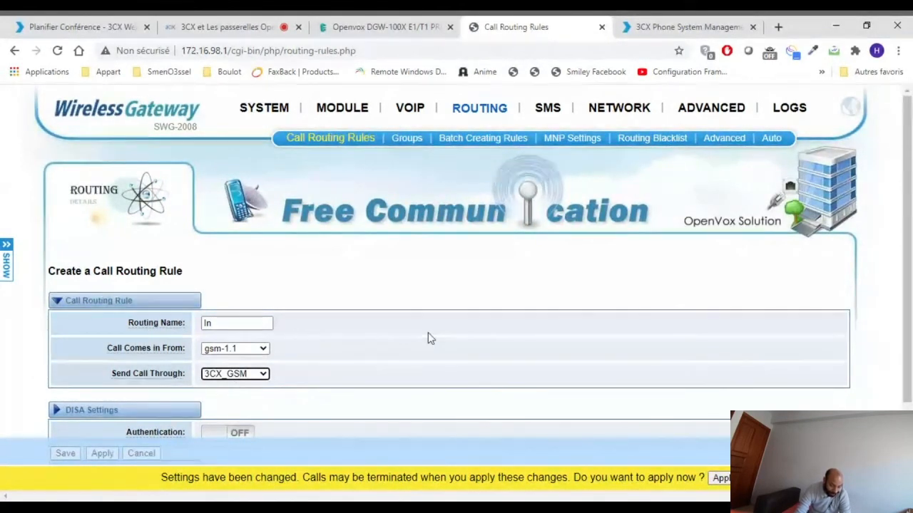
scroll(427, 339, down, 3)
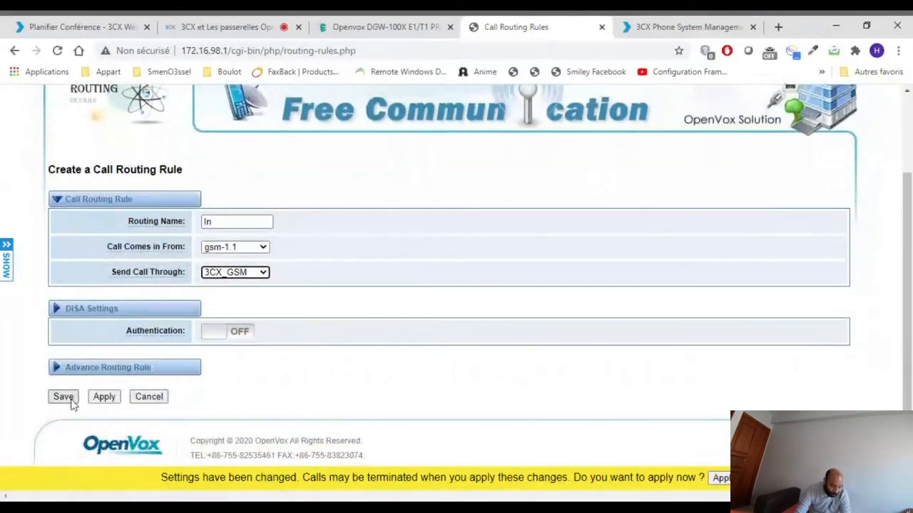
click(69, 401)
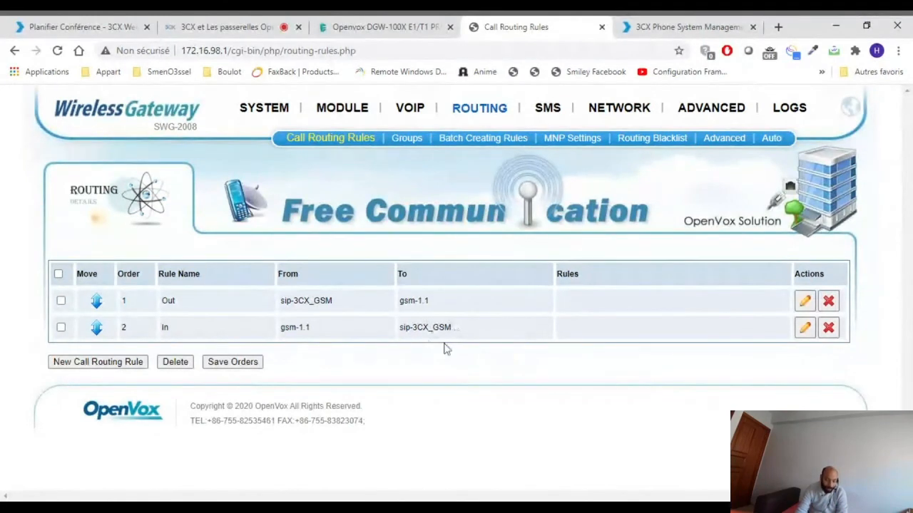
- Start a new routing group of type MODULE with gsm-1.1, gsm-1.2 and gsm-1.3 as members
click(405, 139)
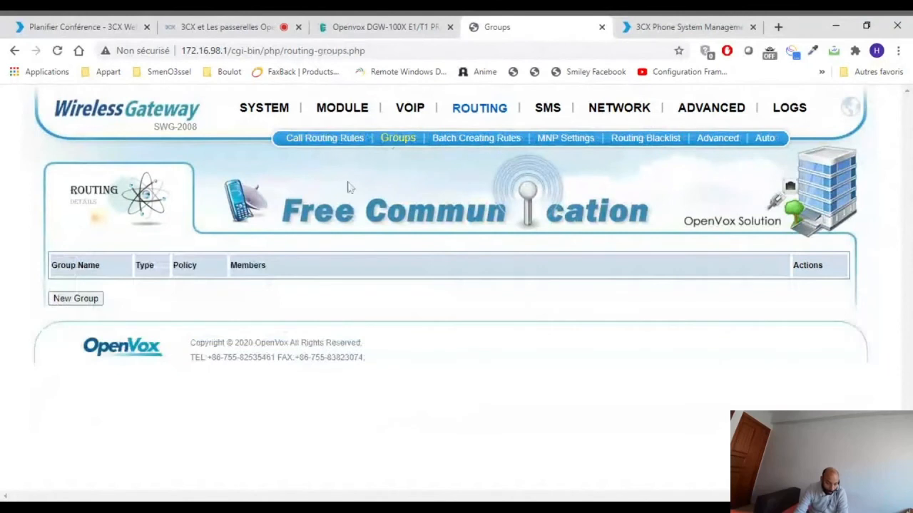
click(80, 304)
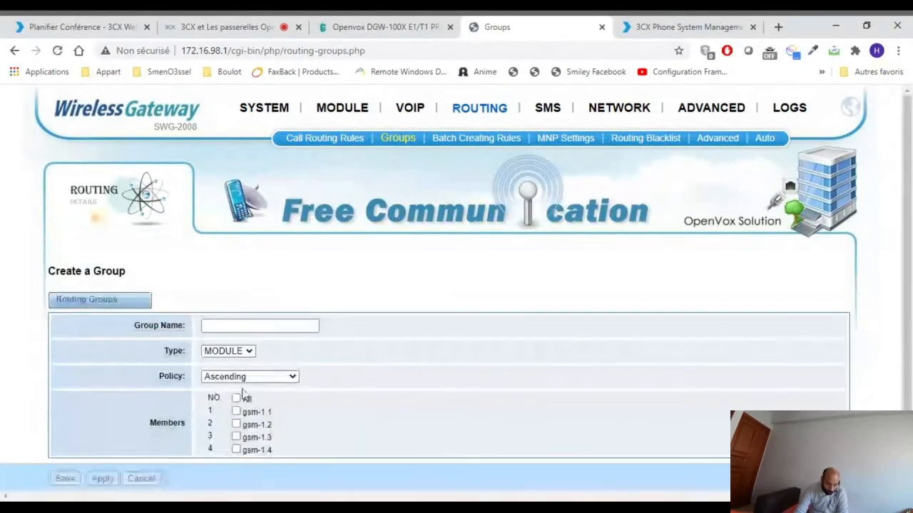
scroll(236, 378, down, 2)
click(236, 331)
click(236, 343)
click(236, 355)
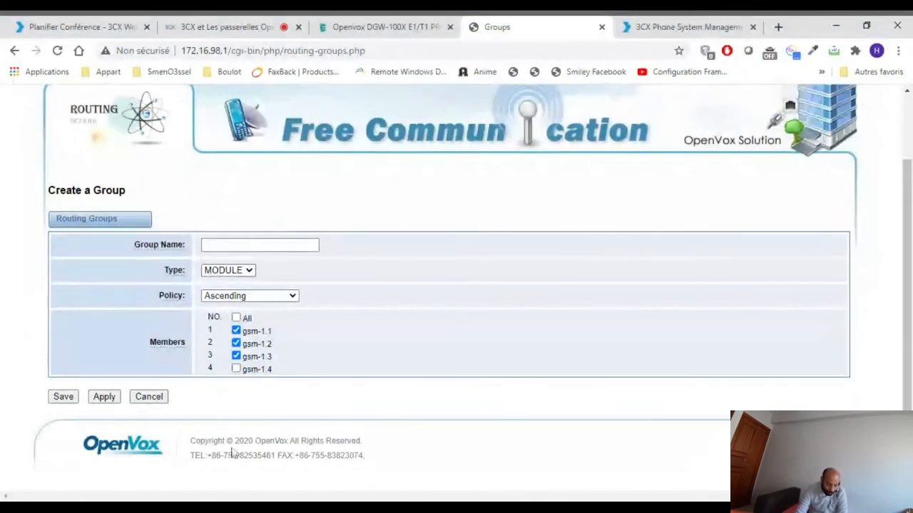
- Name the new routing group It-departement
click(258, 245)
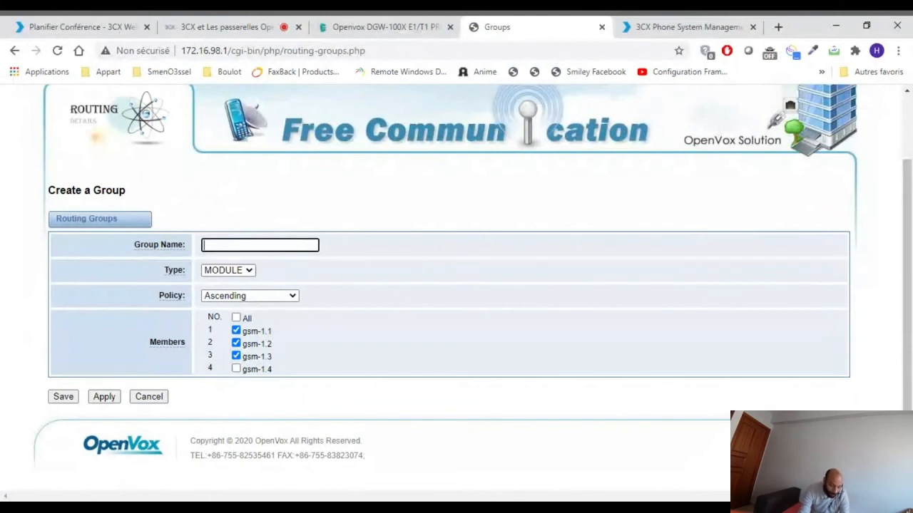
text(It)
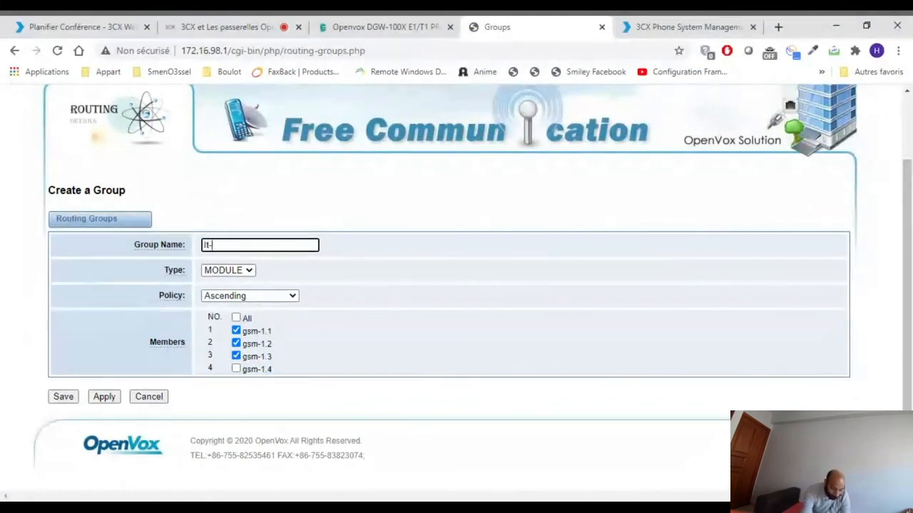
text(-departemen)
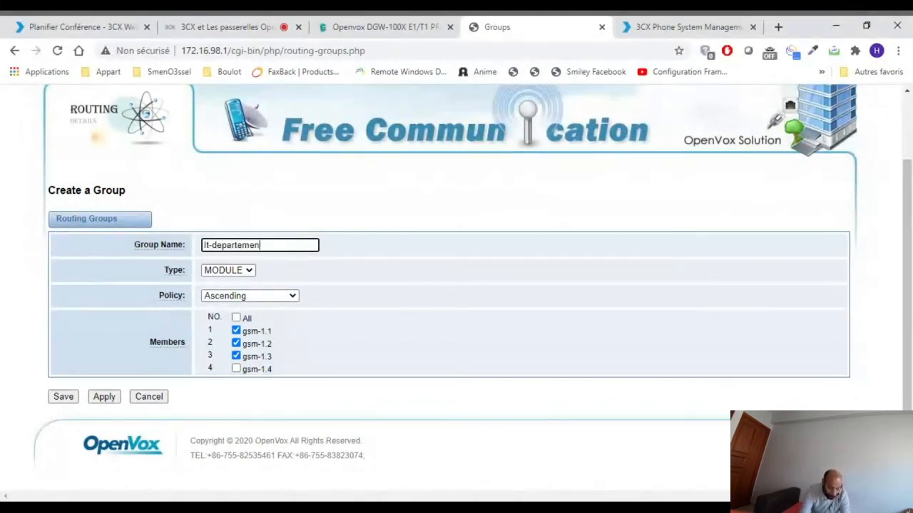
text(t)
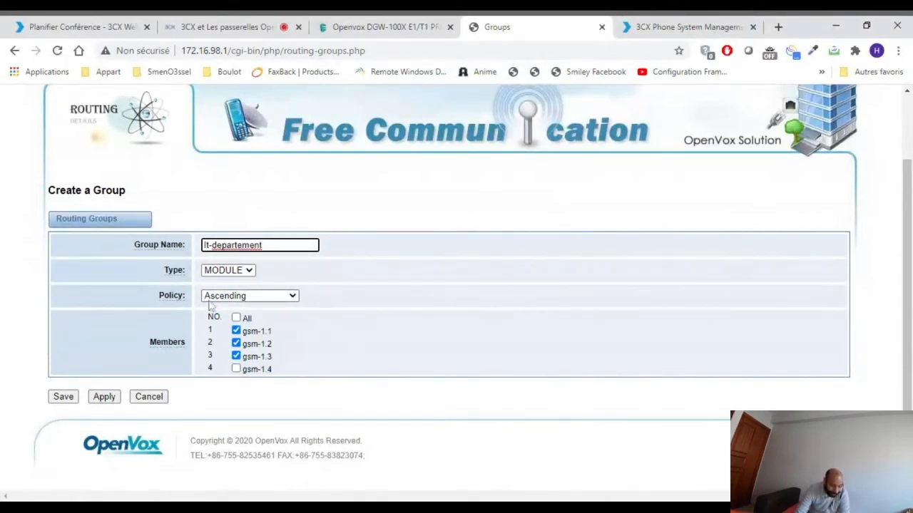
- Set the group's policy to Roundrobin, keeping the three GSM members, and save the group
click(250, 305)
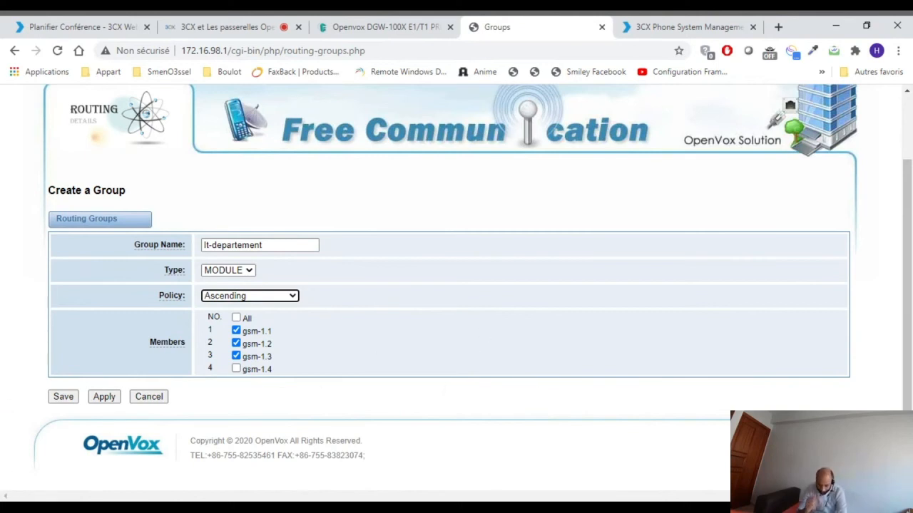
click(277, 293)
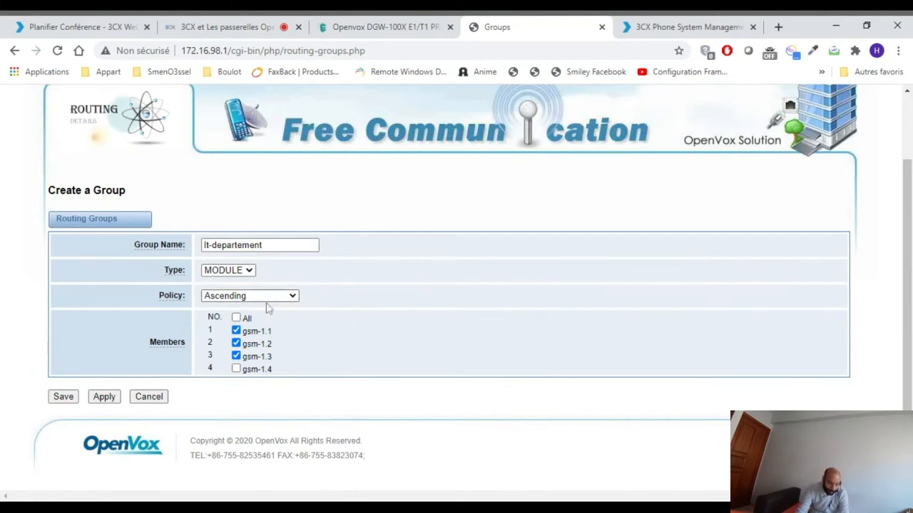
click(261, 311)
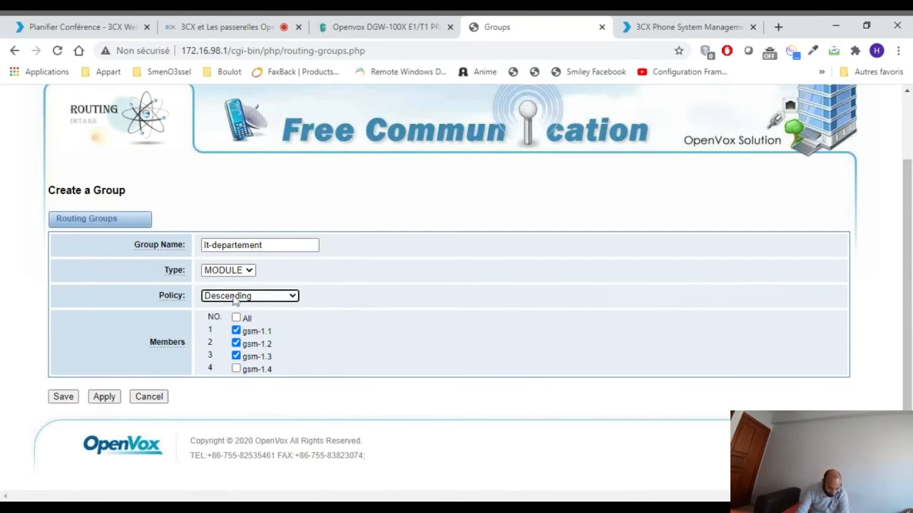
key(Down)
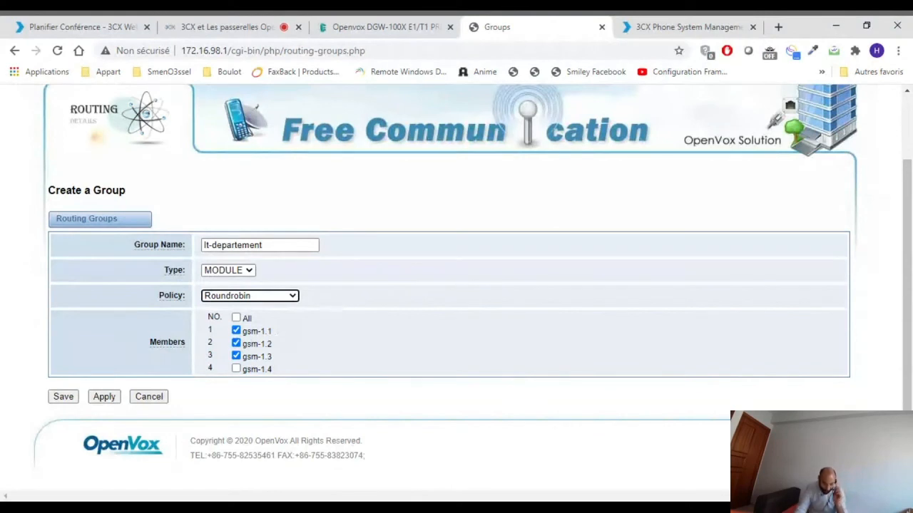
click(236, 344)
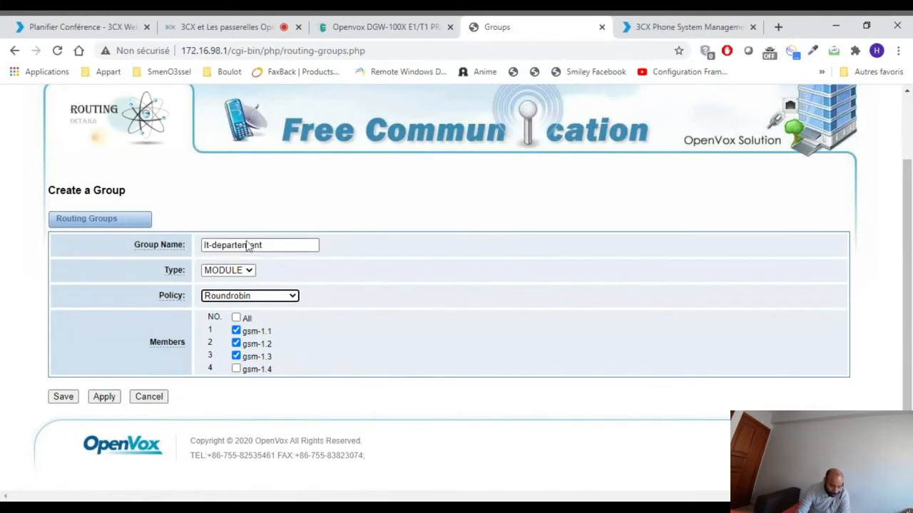
click(63, 397)
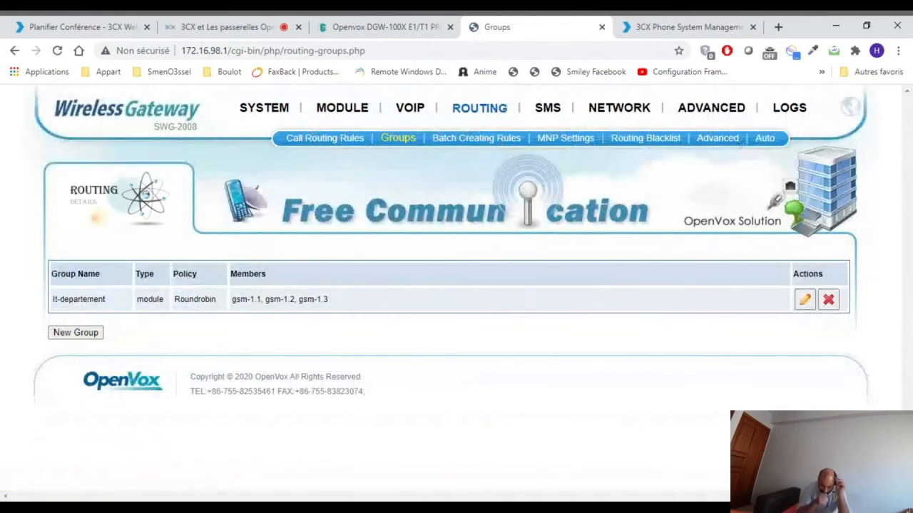
- Edit the In call routing rule so its calls come in from the It-departement group, and save it
click(348, 146)
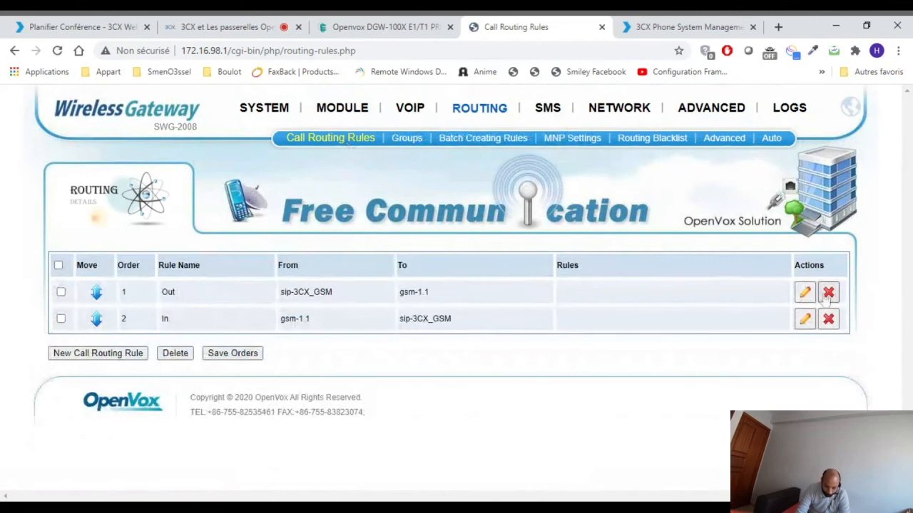
click(806, 325)
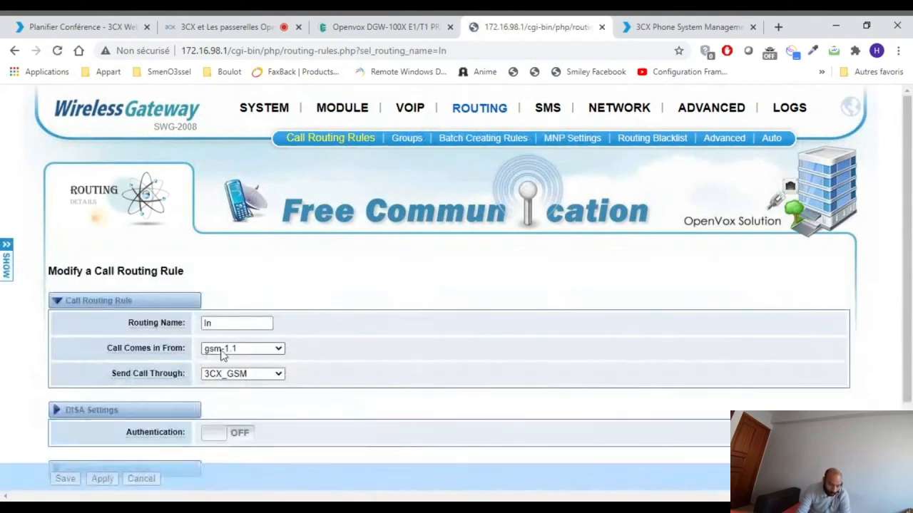
click(227, 349)
click(224, 390)
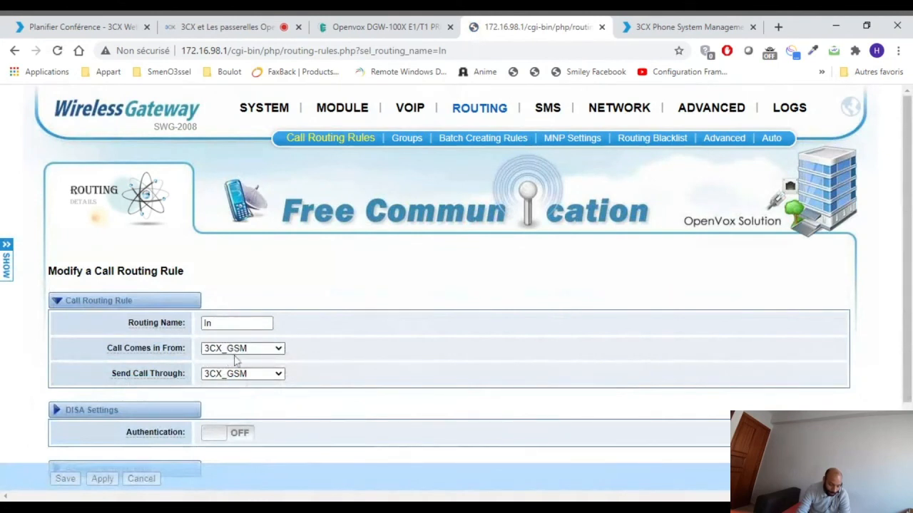
click(235, 360)
scroll(407, 305, down, 3)
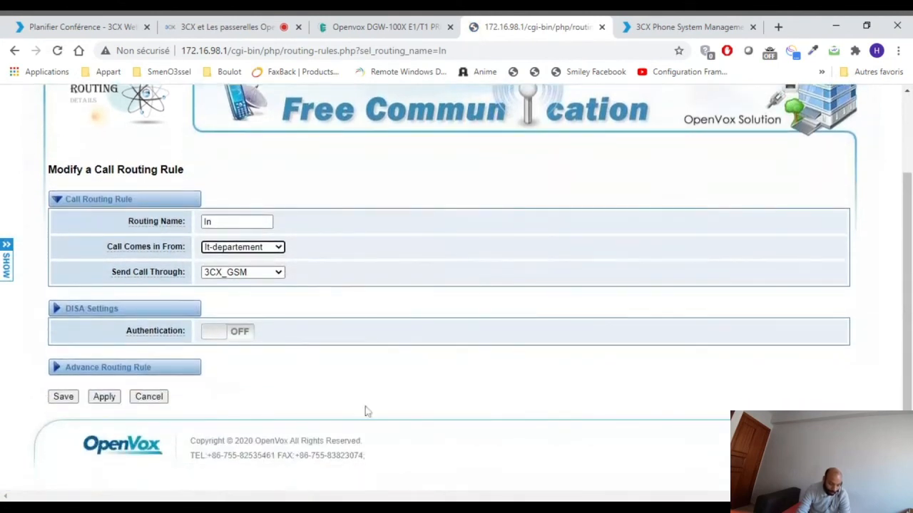
click(63, 397)
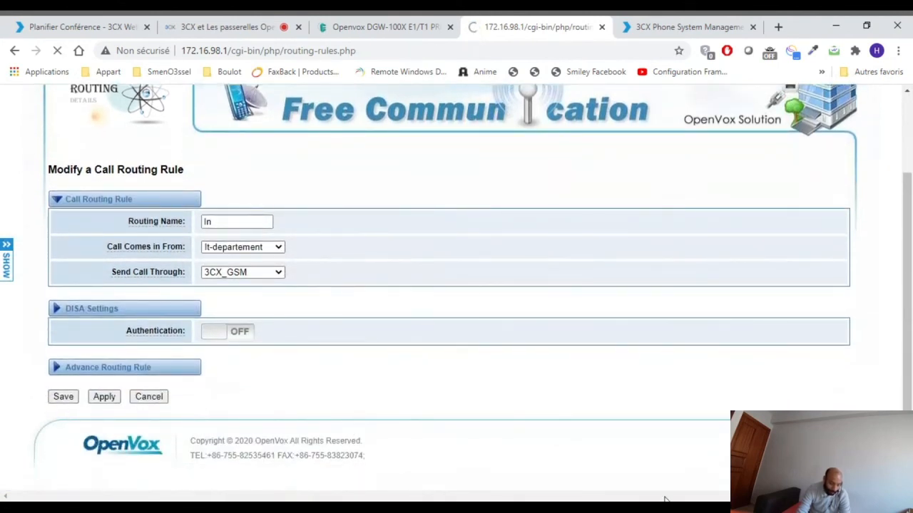